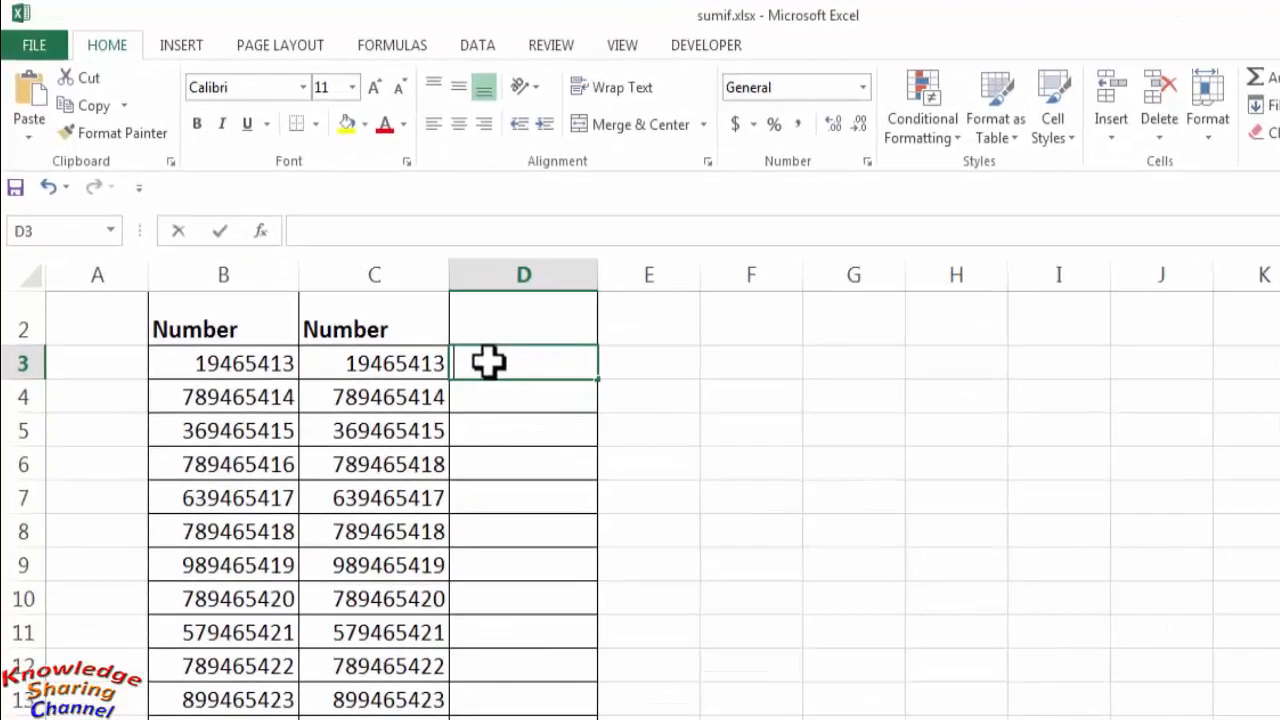
# Step: Enter the formula =IF(B3=C3, "", "unique") in D3 to compare the two Number columns
pyautogui.write('=if')
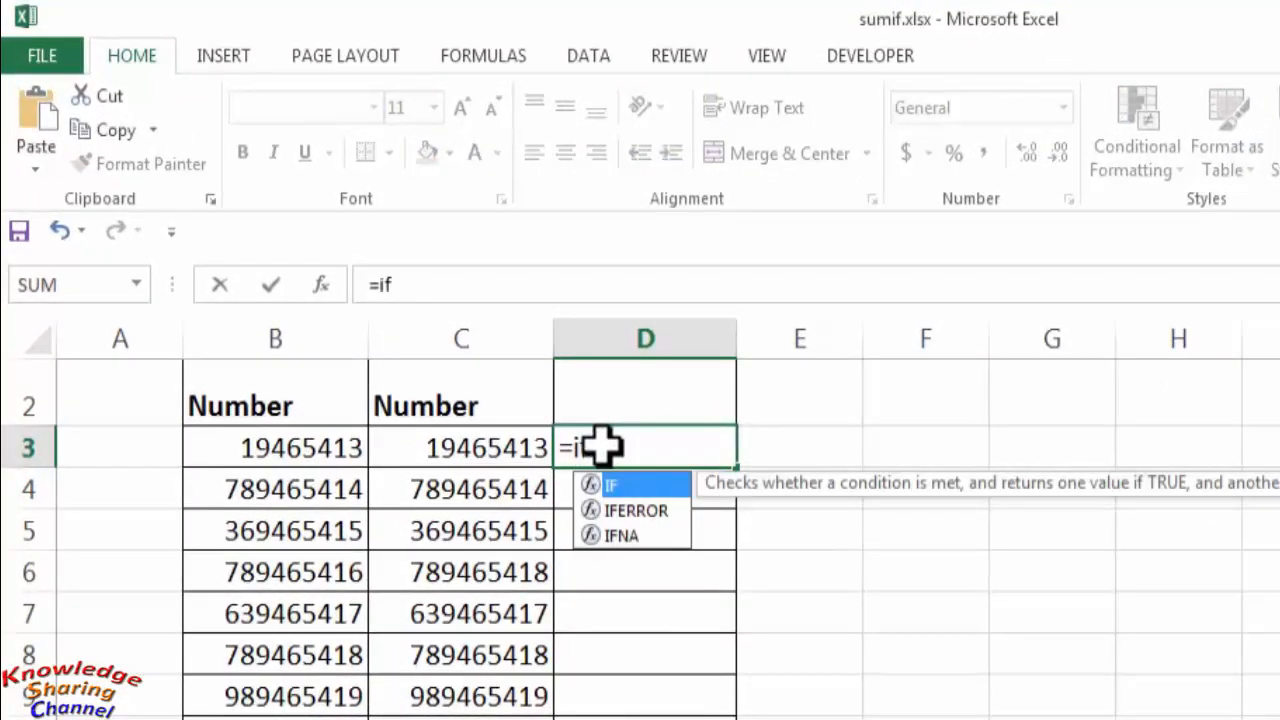
pyautogui.write('(')
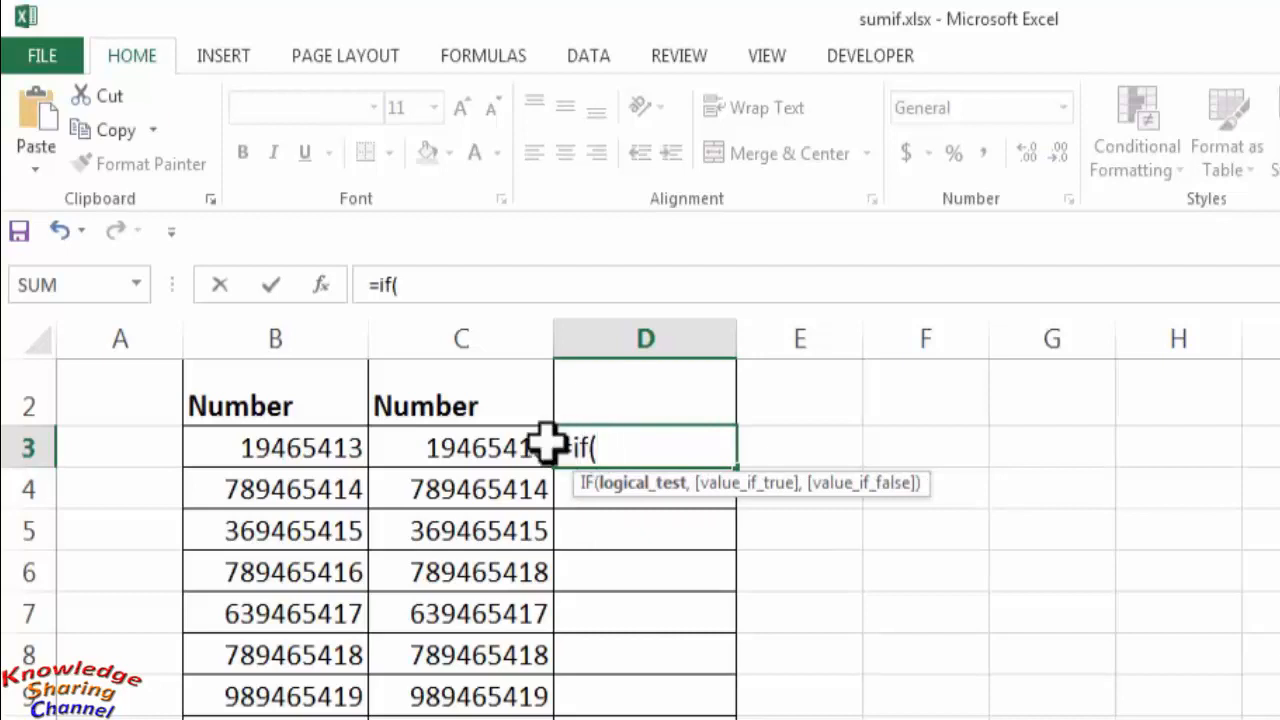
pyautogui.click(312, 455)
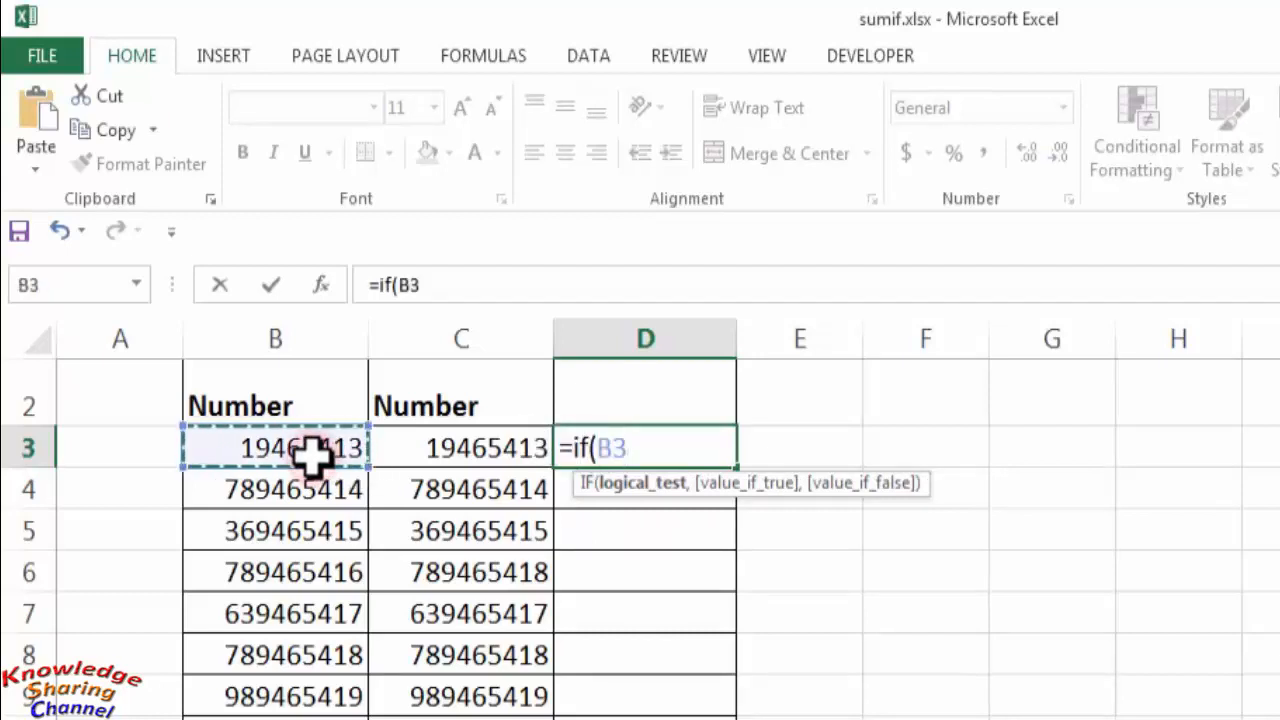
pyautogui.write('=')
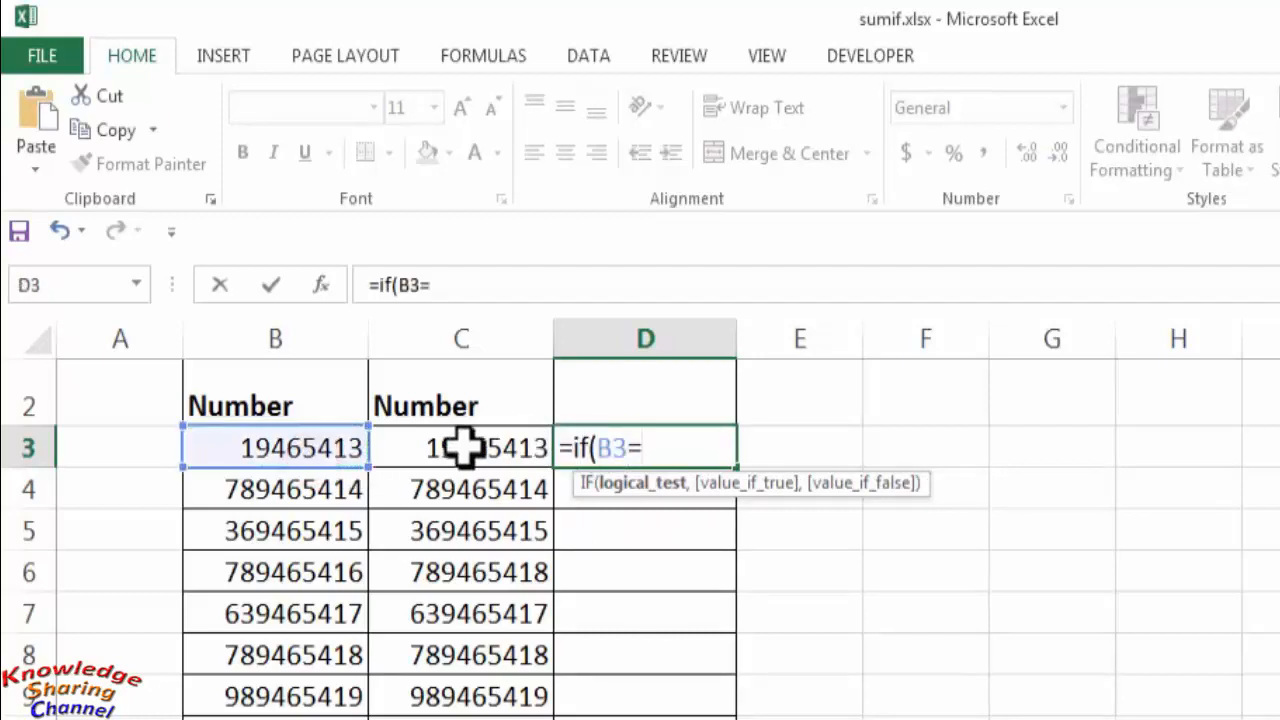
pyautogui.click(461, 448)
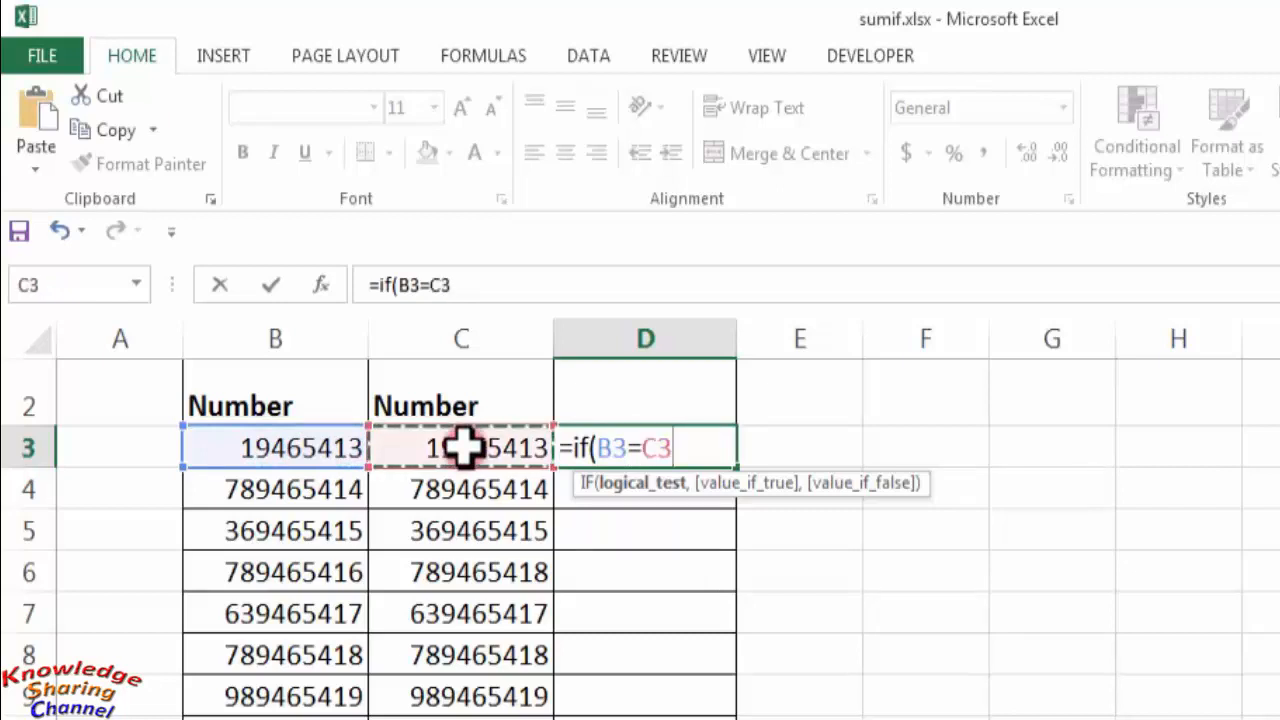
pyautogui.write(',')
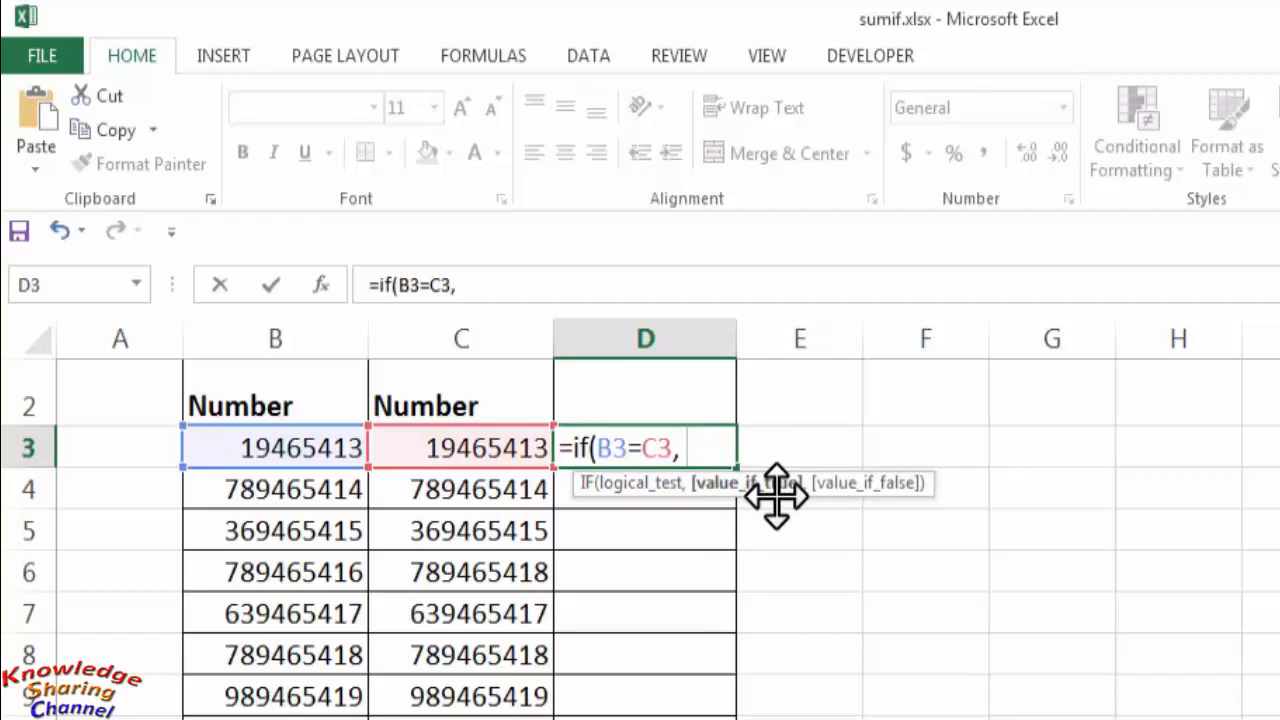
pyautogui.write('""')
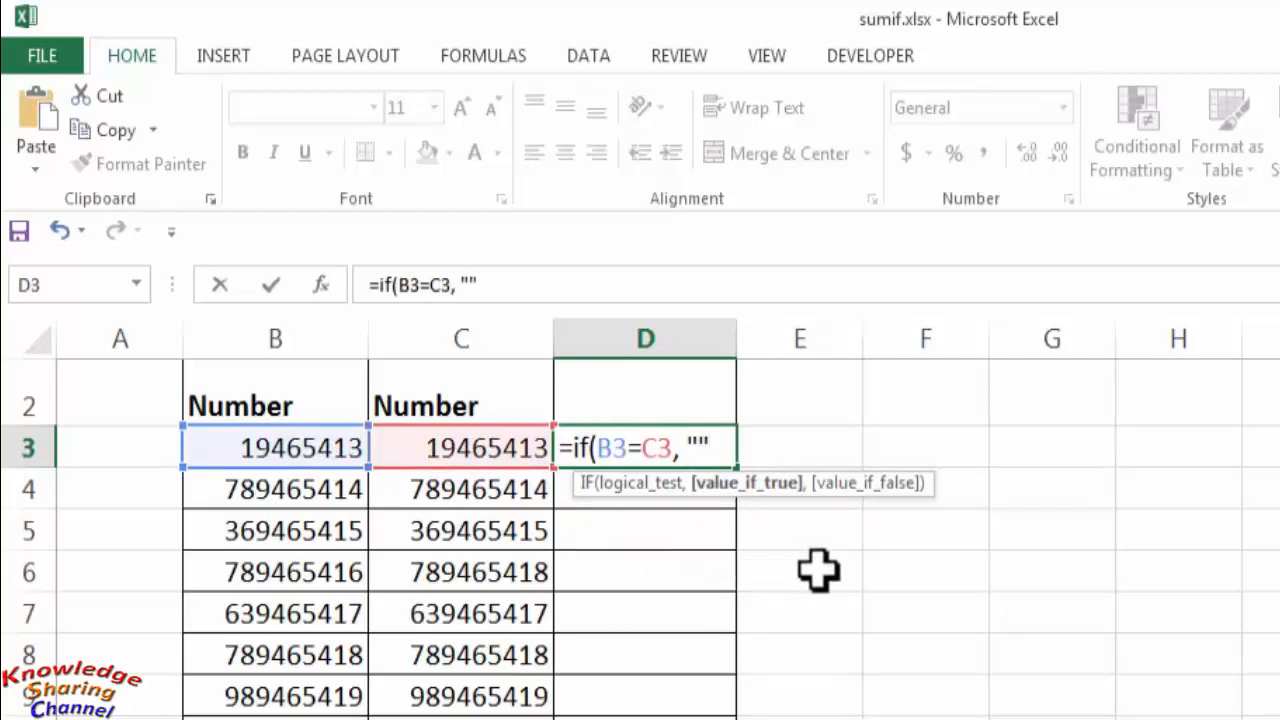
pyautogui.write(',')
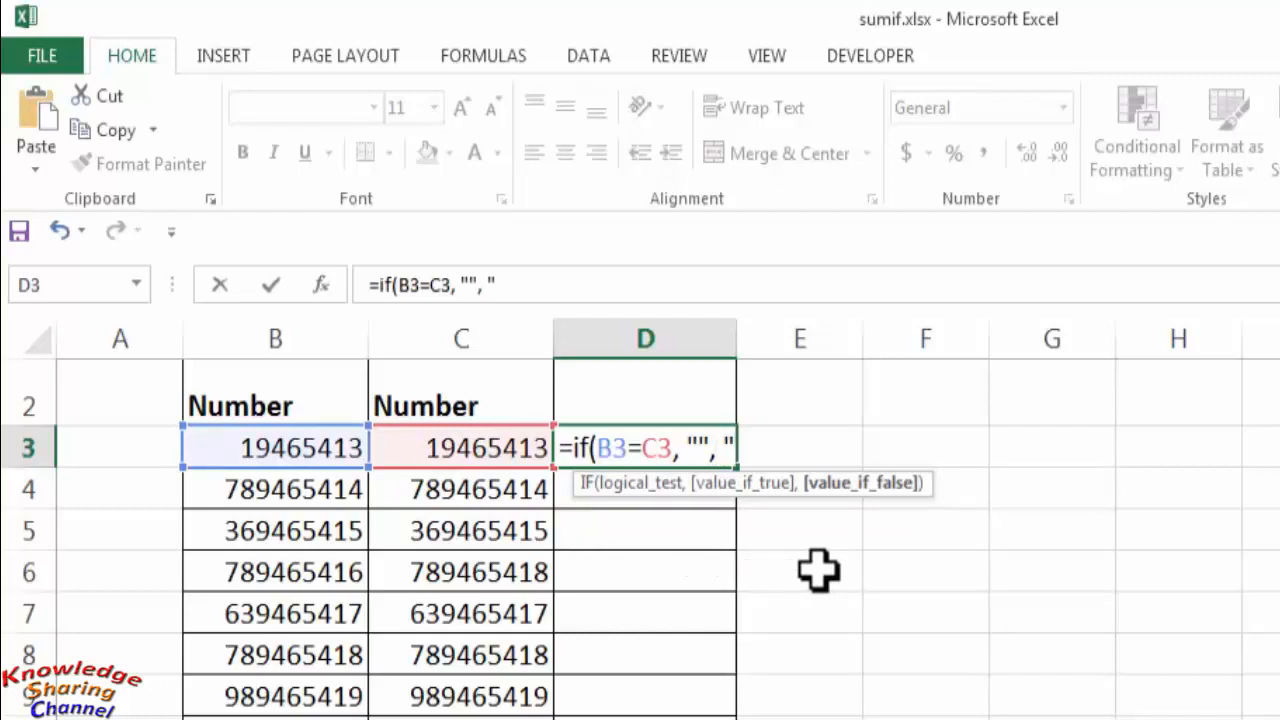
pyautogui.write('"unique')
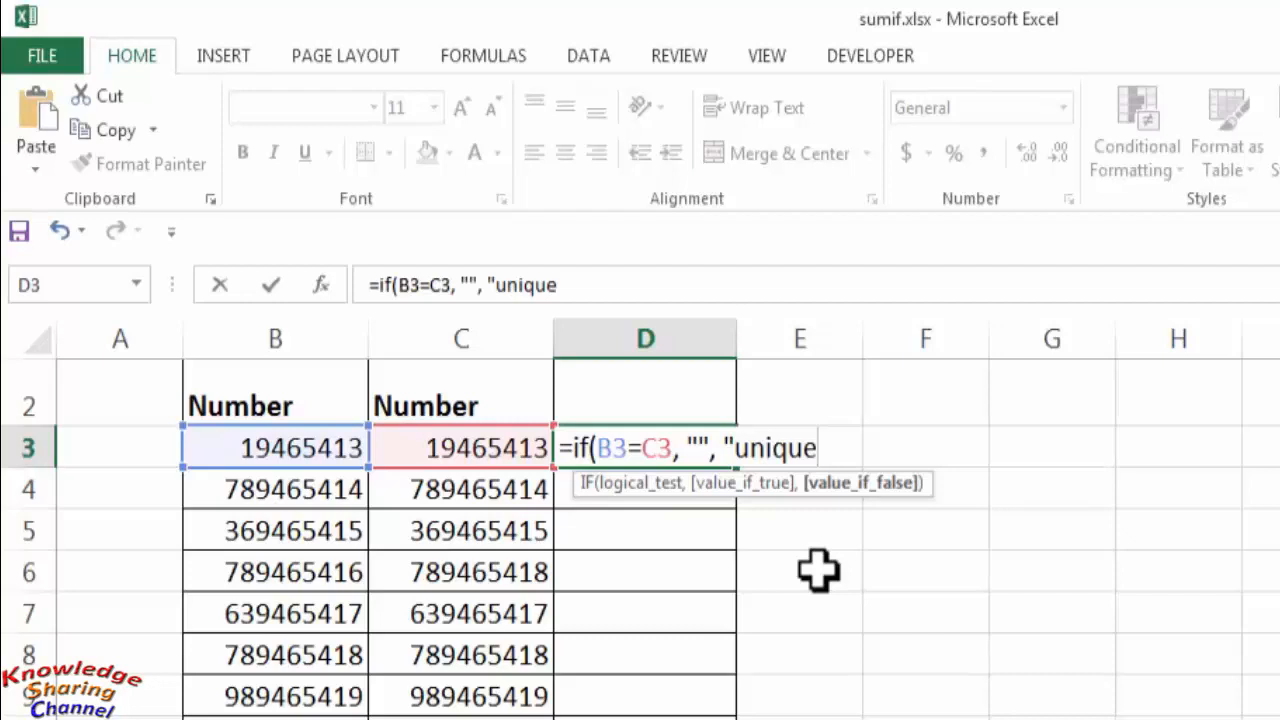
pyautogui.write('")')
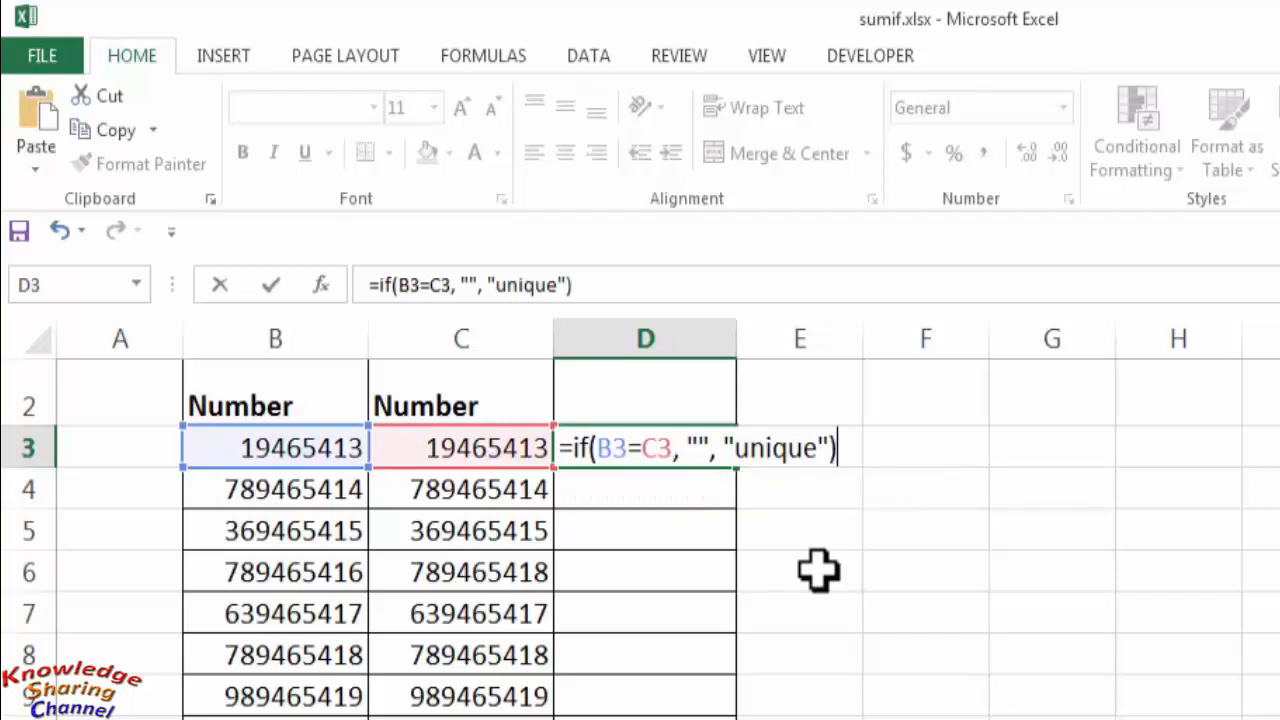
pyautogui.press('Return')
# Step: Fill the comparison formula from D3 down to D15
pyautogui.press('Up')
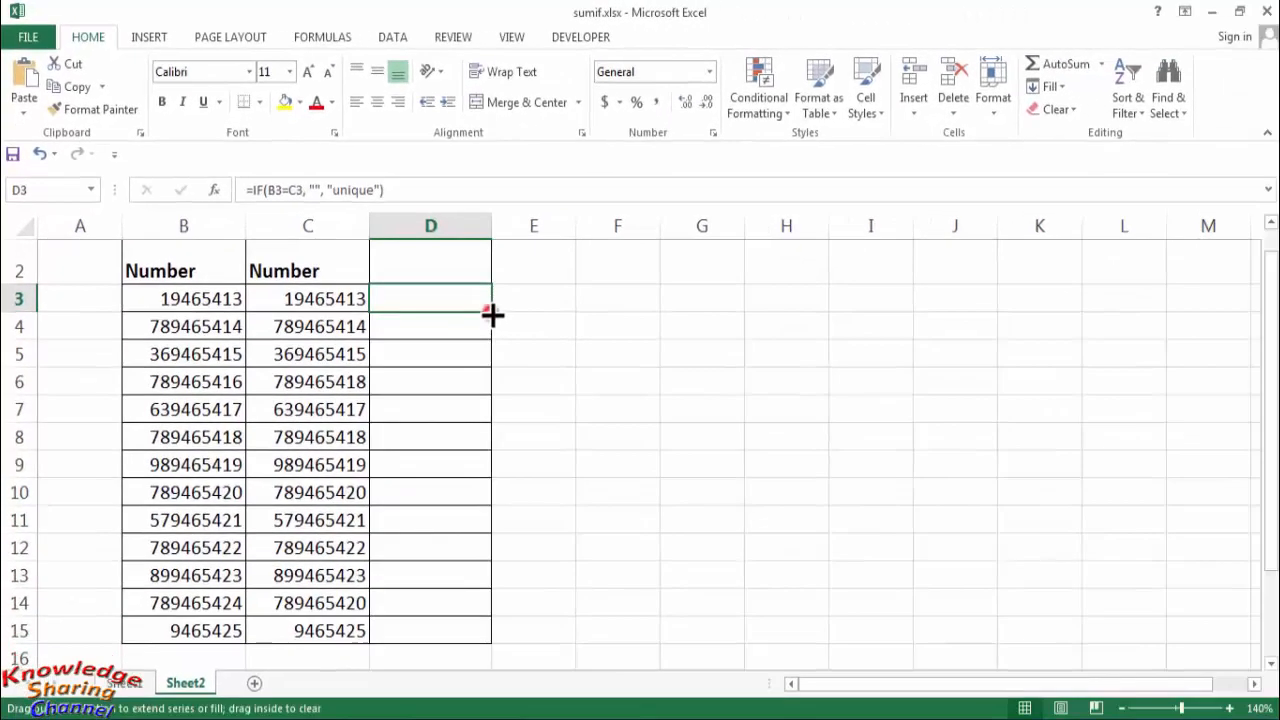
pyautogui.moveTo(541, 347); pyautogui.dragTo(538, 704)
pyautogui.moveTo(488, 640); pyautogui.dragTo(489, 640)
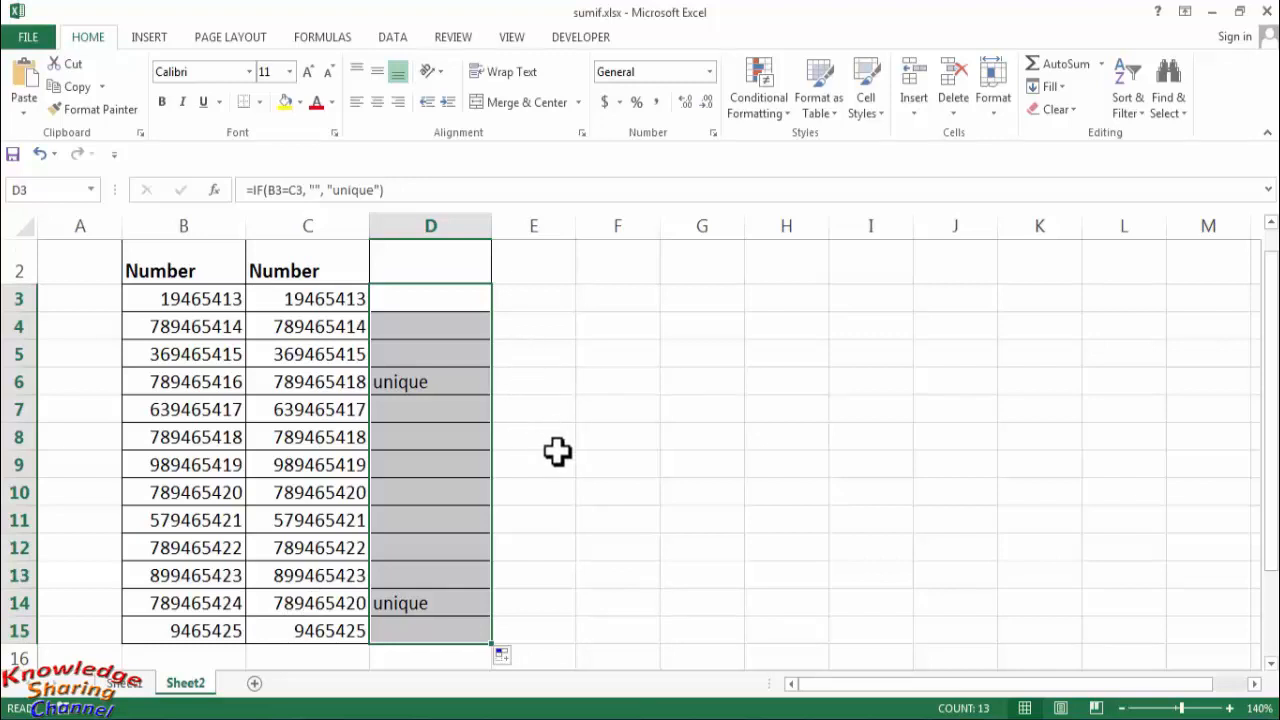
# Step: On Sheet1, enter =IF(C3<40, "Fail", "Pass") in D3 and fill it down to D11
pyautogui.click(134, 688)
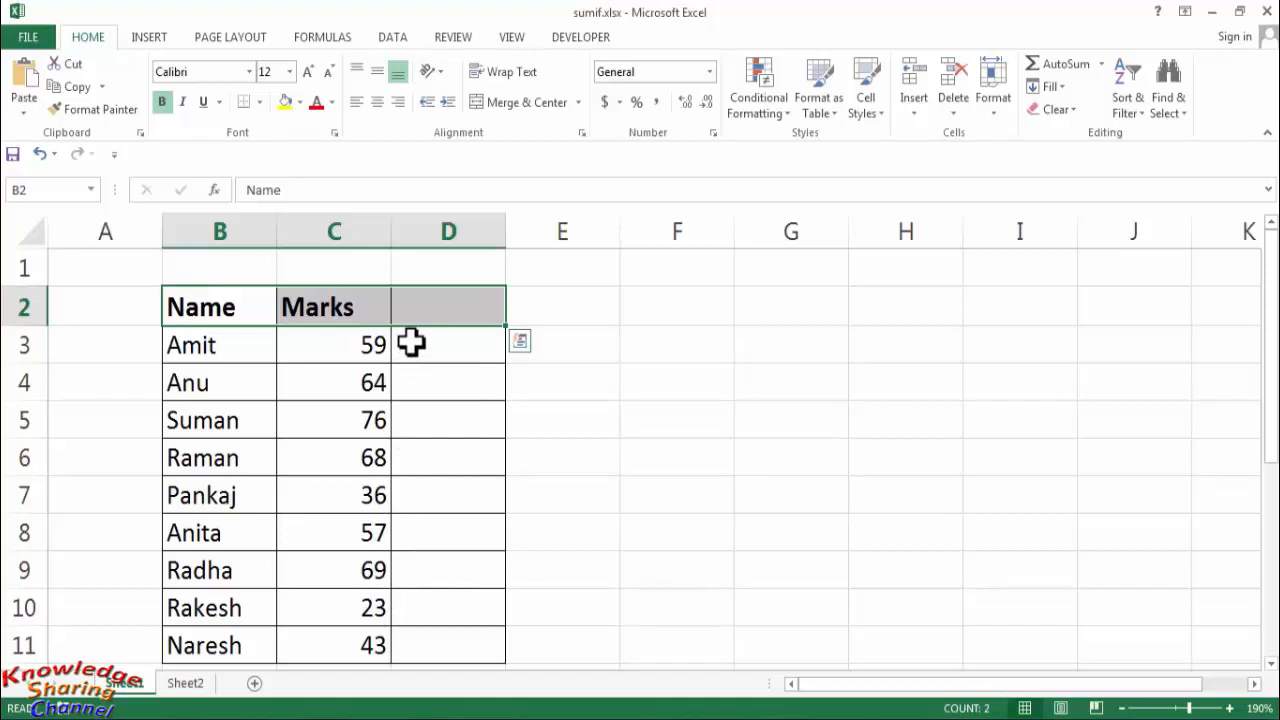
pyautogui.click(411, 343)
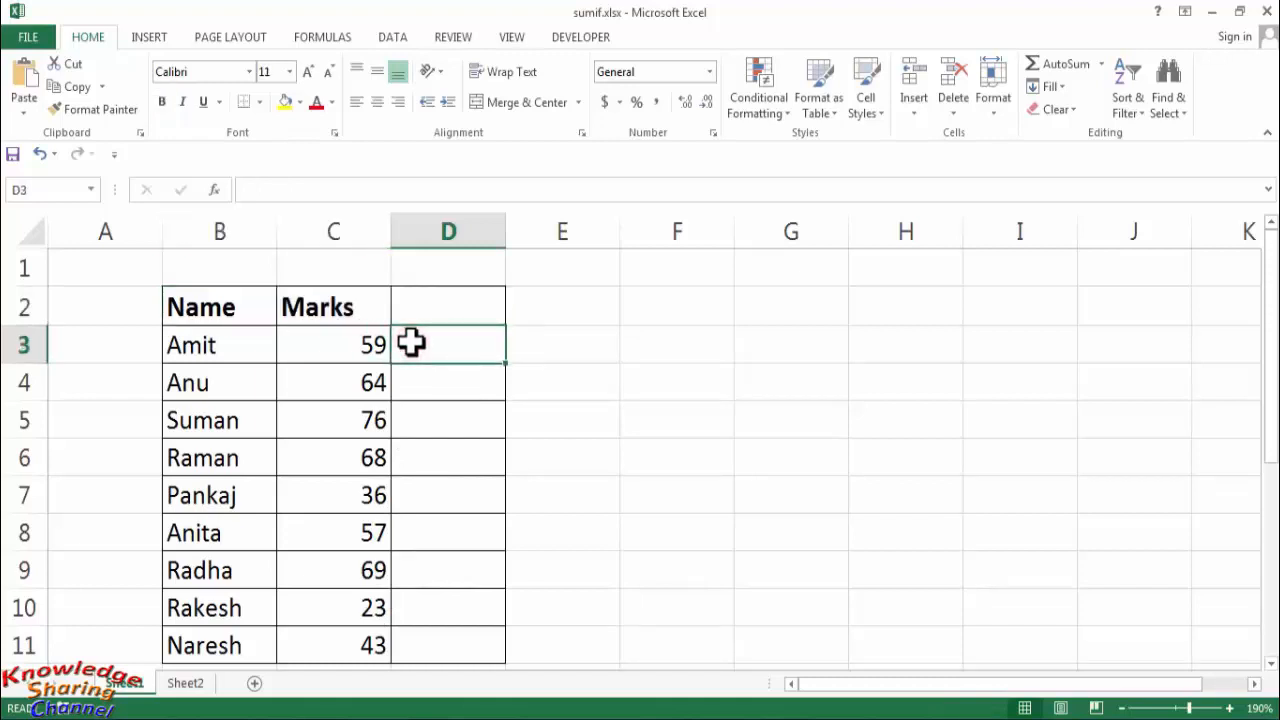
pyautogui.write('=')
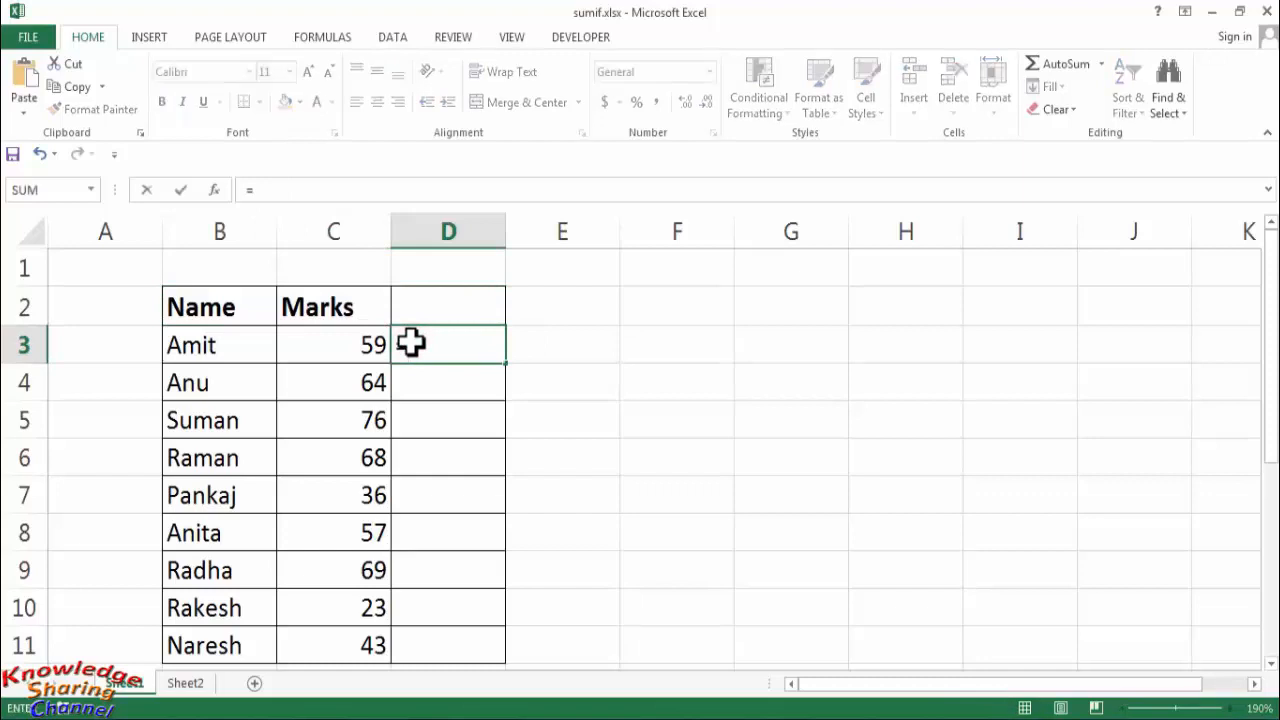
pyautogui.write('if')
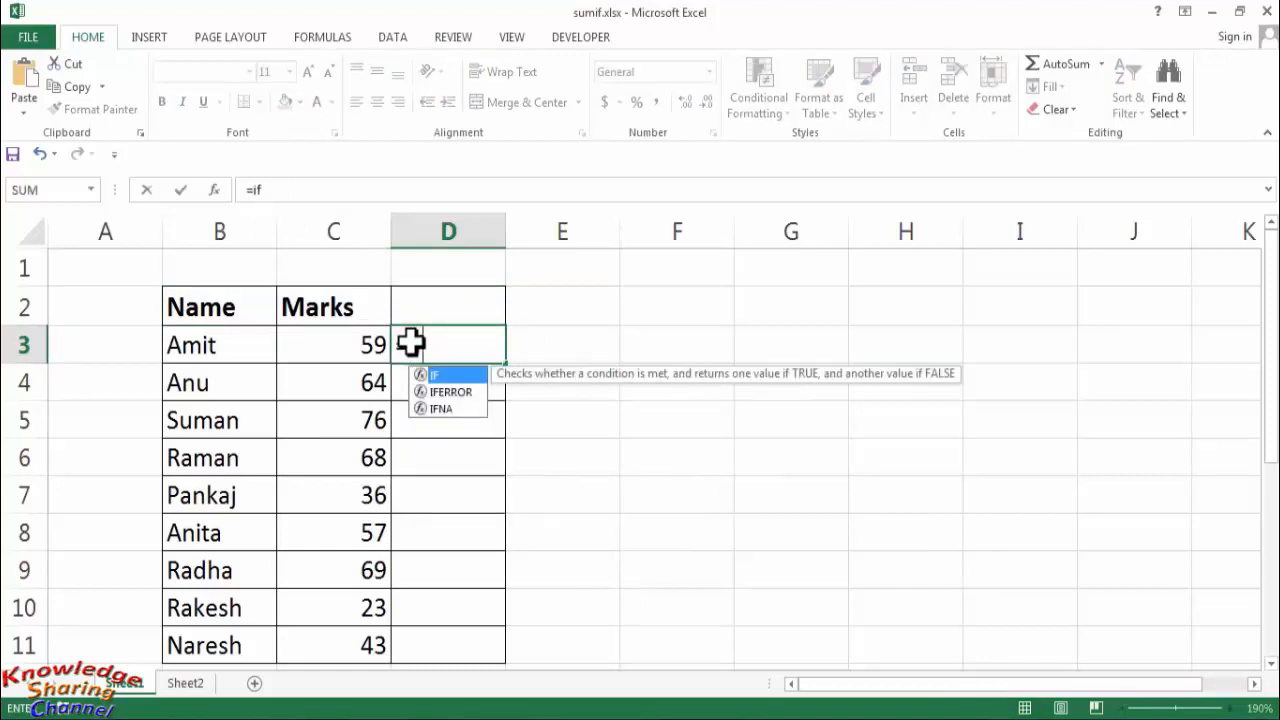
pyautogui.write('(')
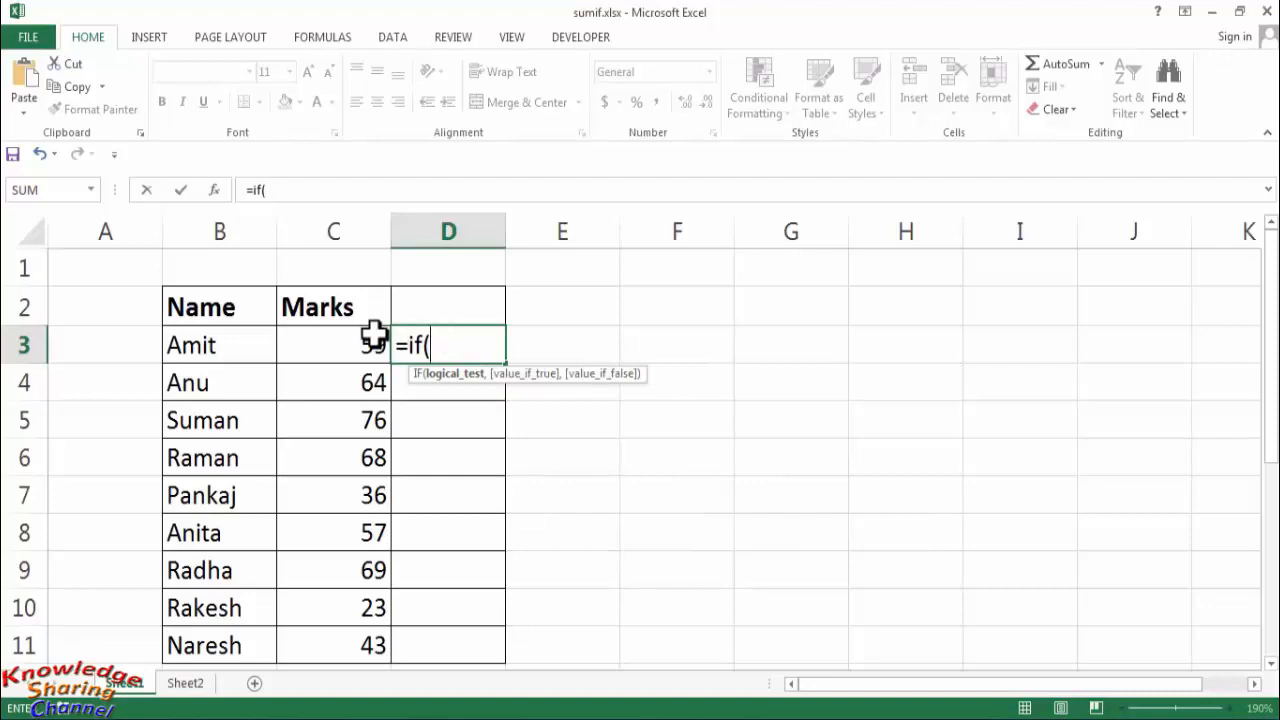
pyautogui.click(349, 344)
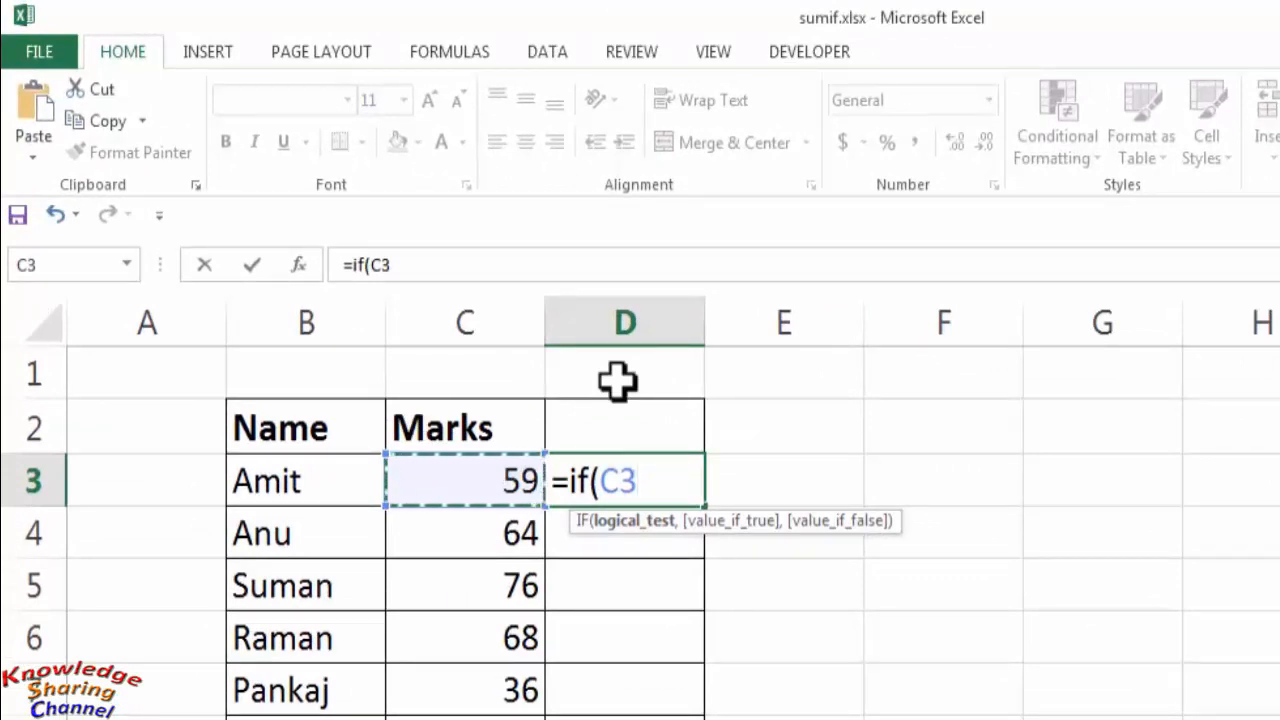
pyautogui.write('<40')
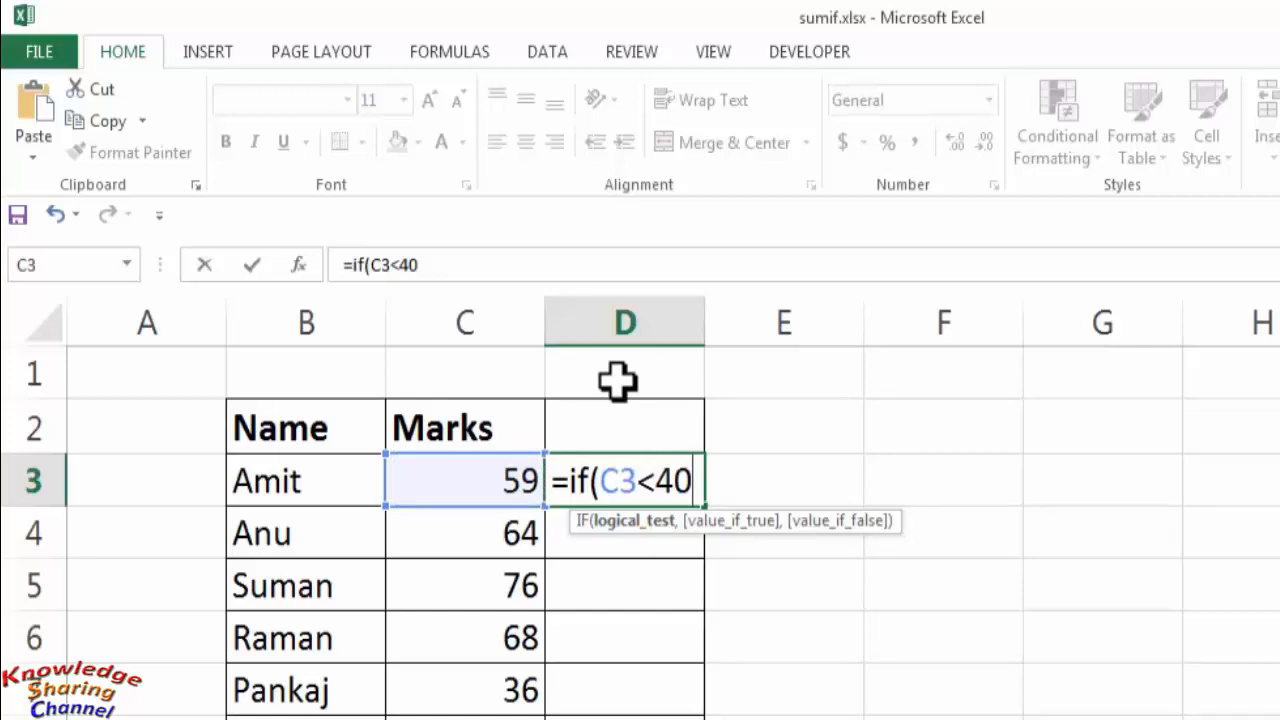
pyautogui.write(',')
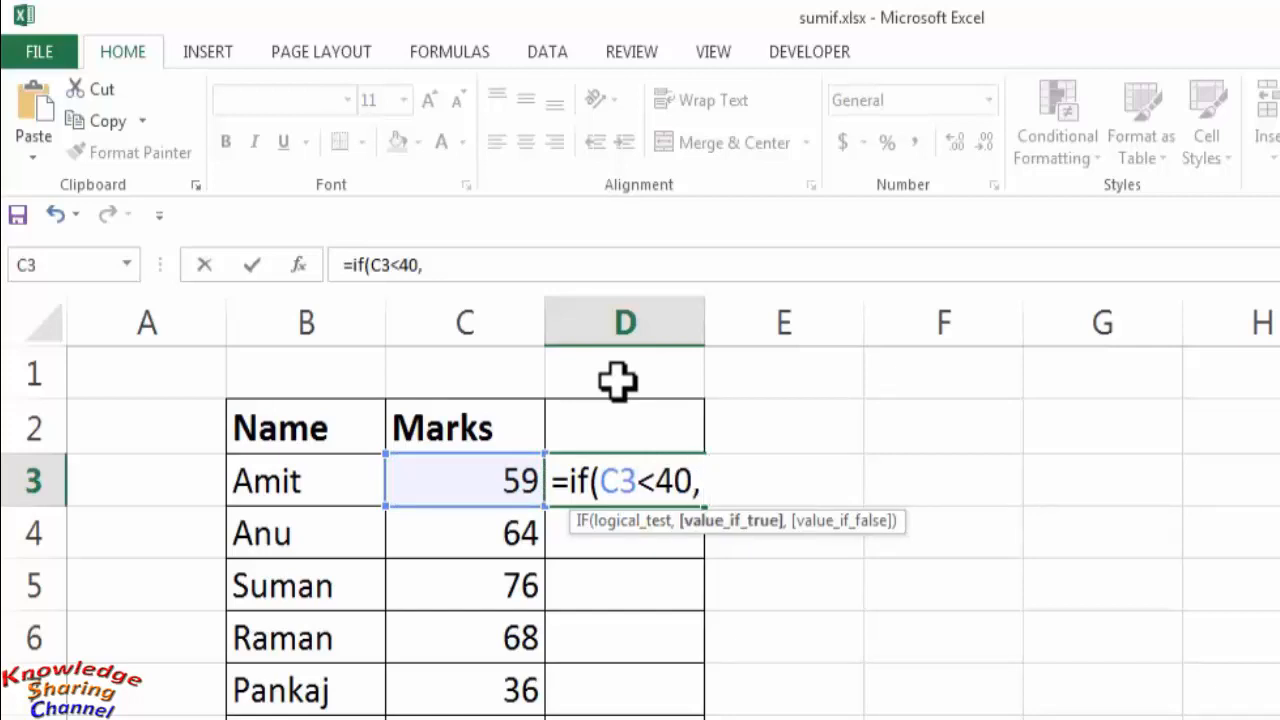
pyautogui.write(' "Fal')
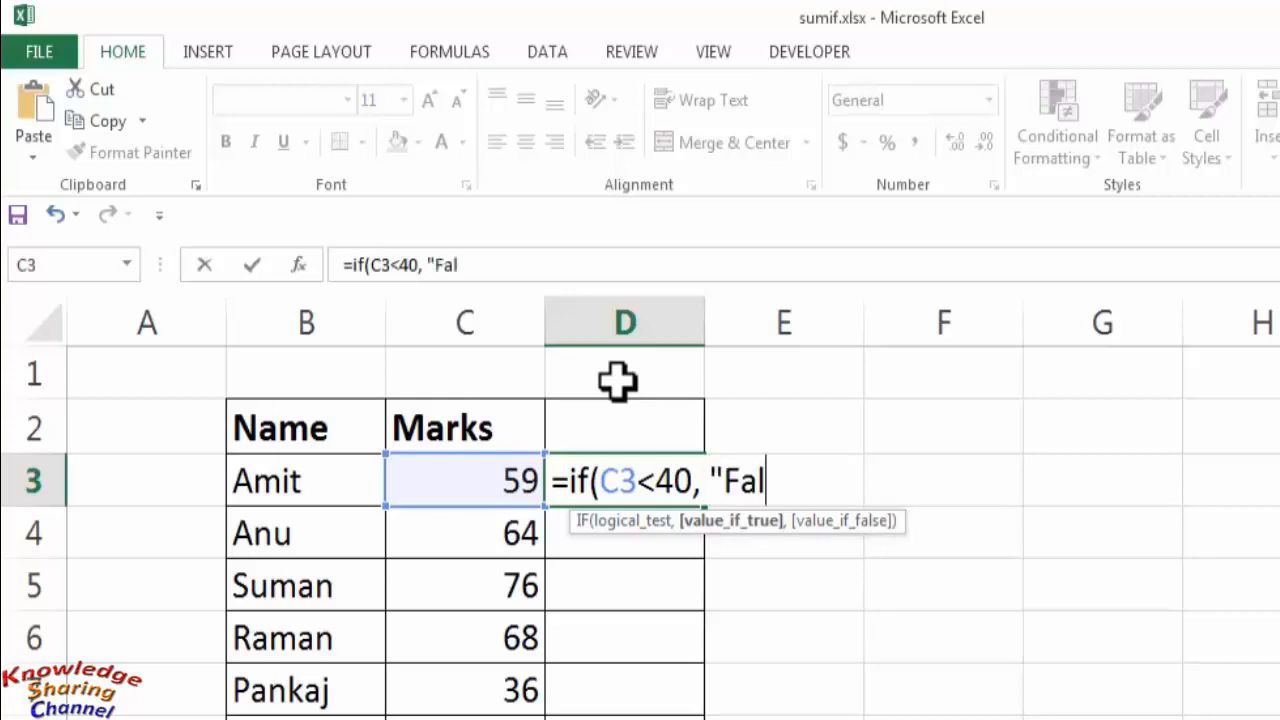
pyautogui.press('BackSpace')
pyautogui.write('il",')
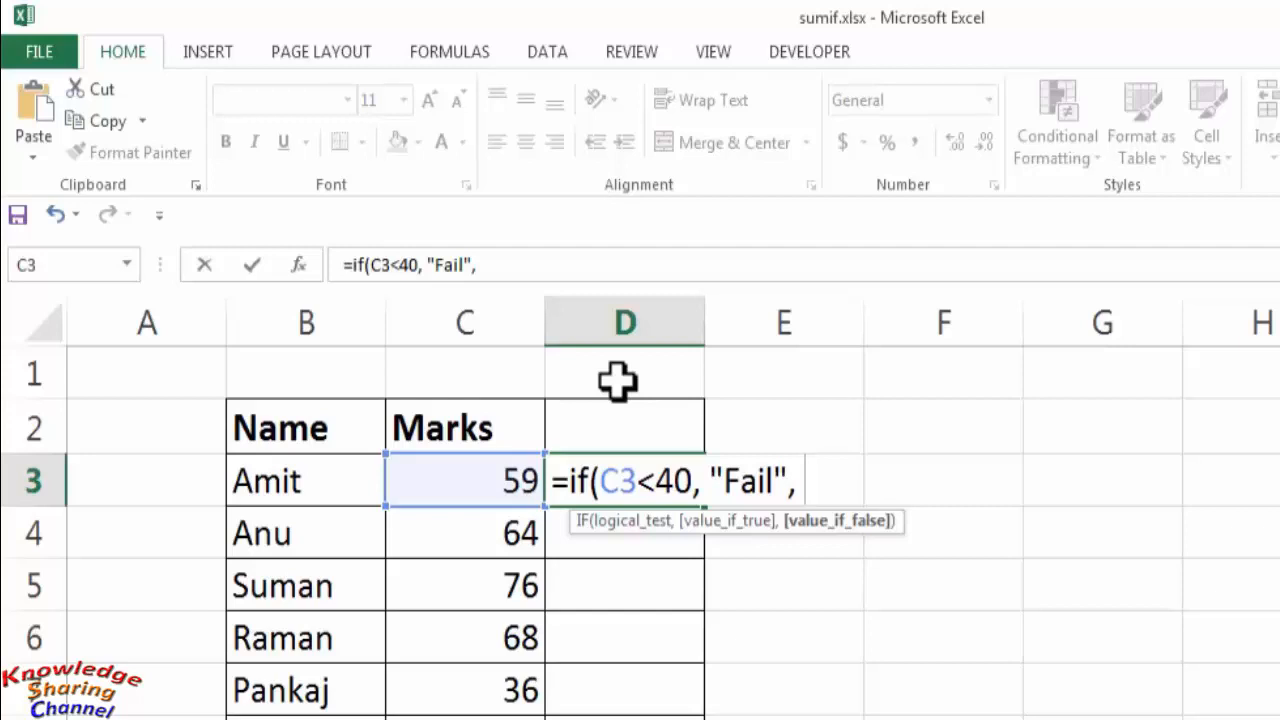
pyautogui.write(' "Pas')
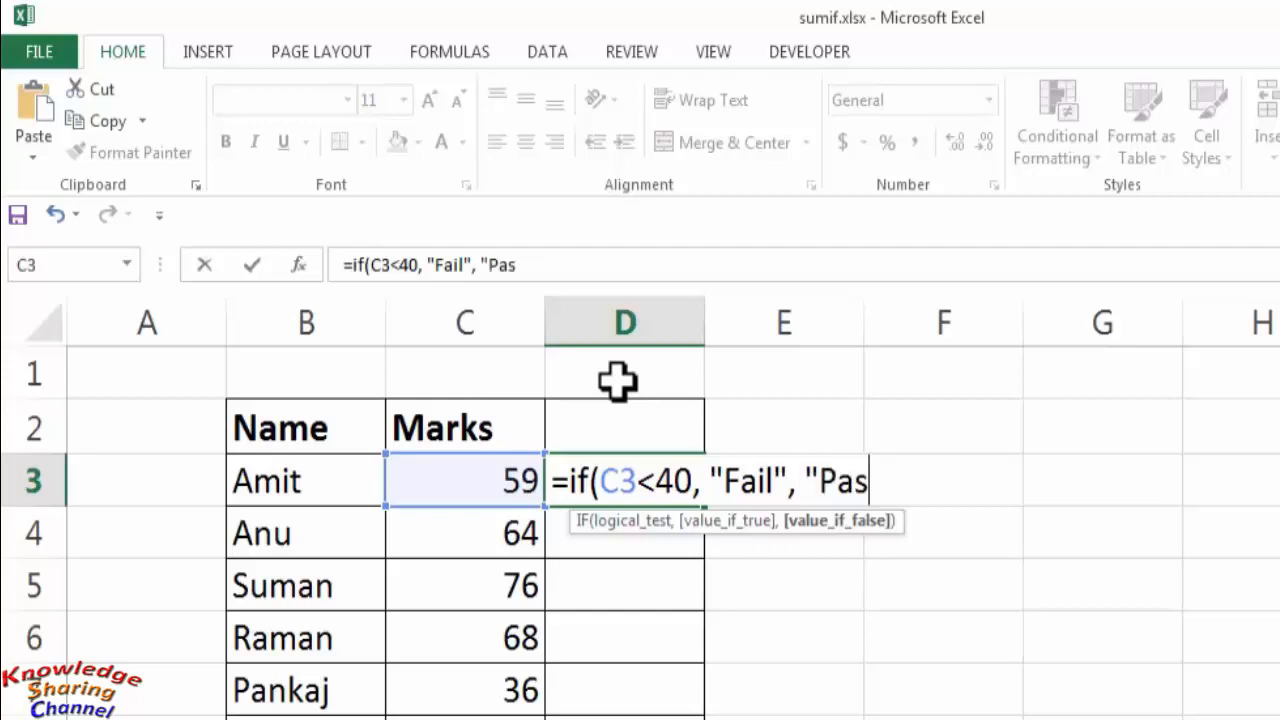
pyautogui.write('s")')
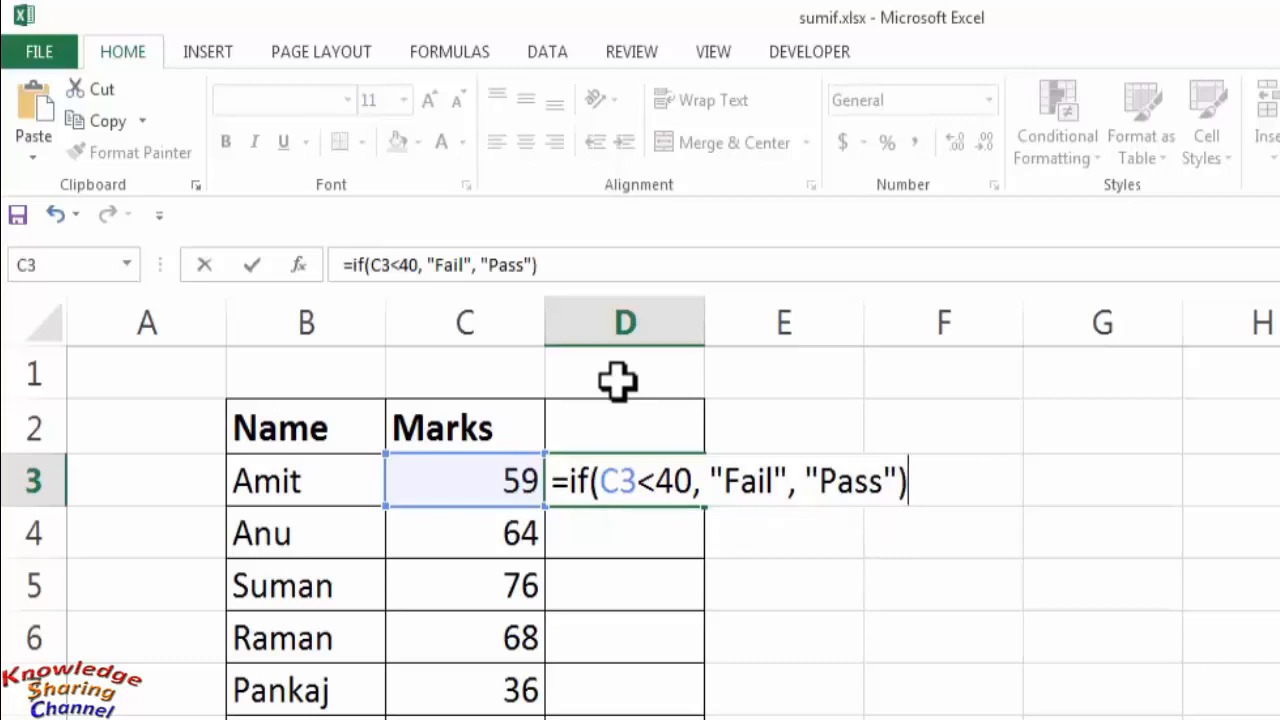
pyautogui.press('Return')
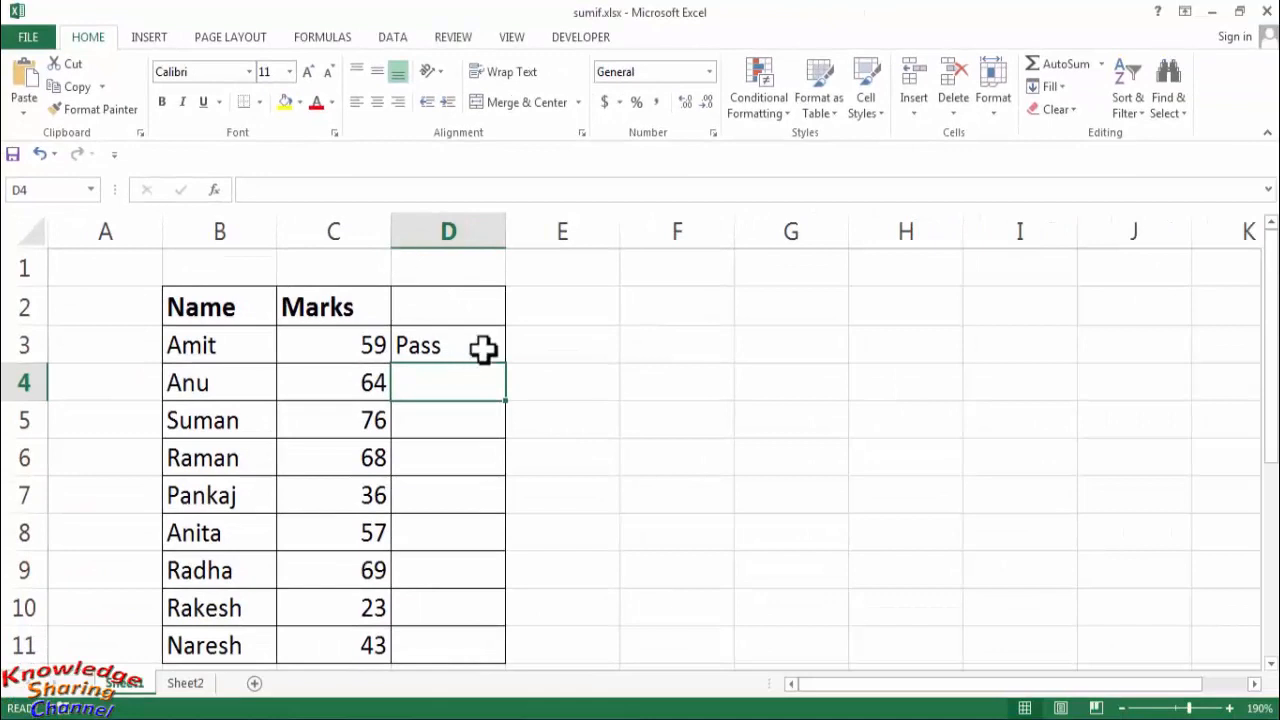
pyautogui.click(483, 347)
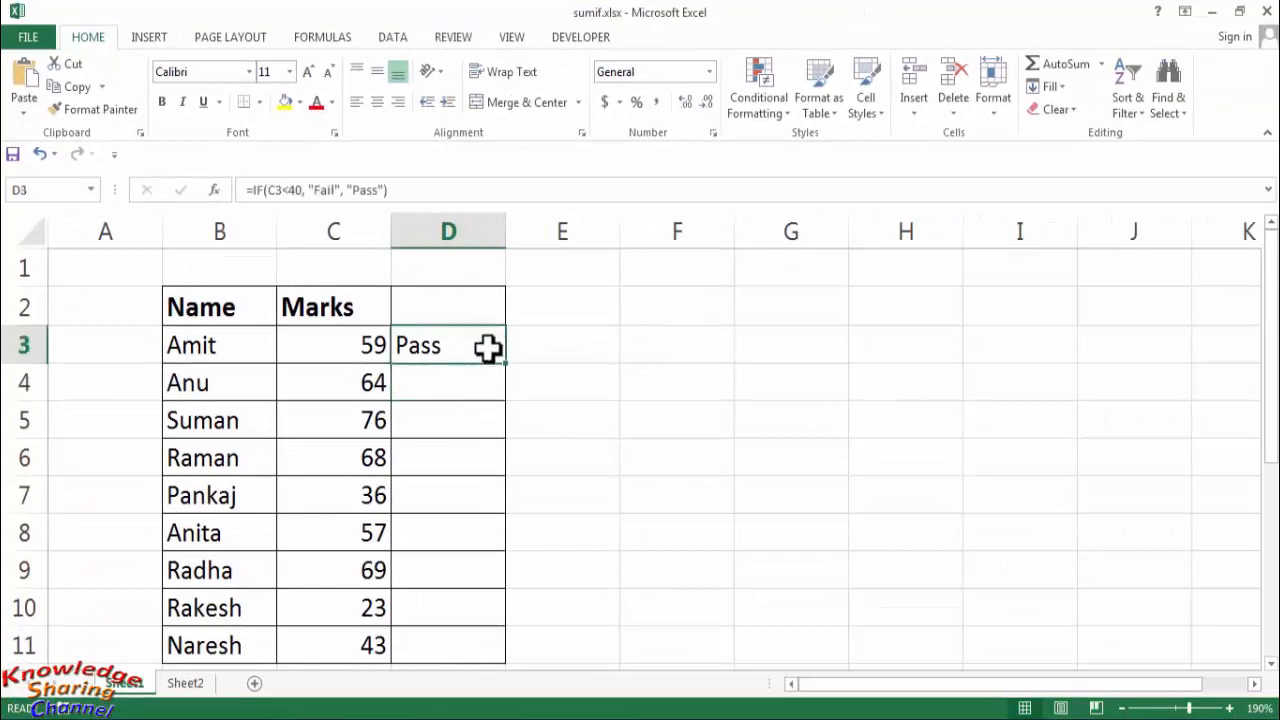
pyautogui.moveTo(506, 366); pyautogui.dragTo(503, 660)
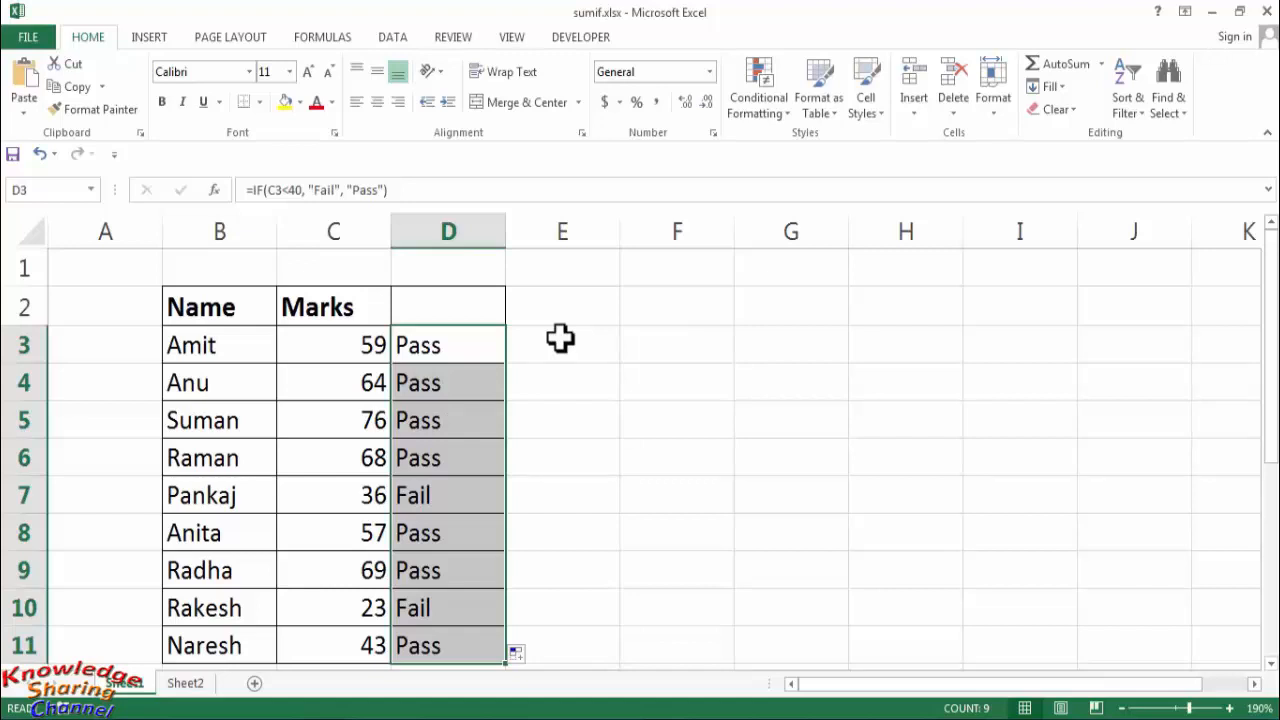
# Step: Clear the Pass/Fail formulas from D3:D11 and make D3 the active cell again
pyautogui.press('Delete')
pyautogui.press('Up')
pyautogui.press('Down')
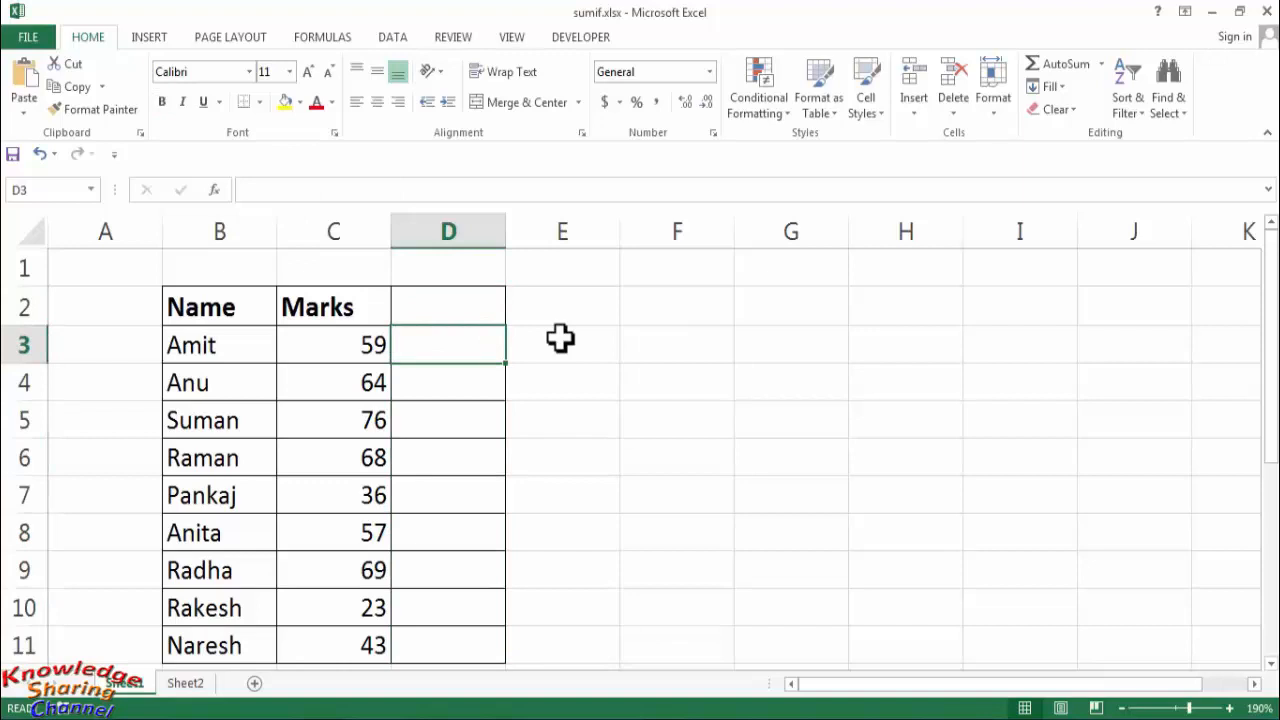
# Step: Enter =IF(C3<40, B3, "") in D3 to return the name for marks below 40
pyautogui.write('=')
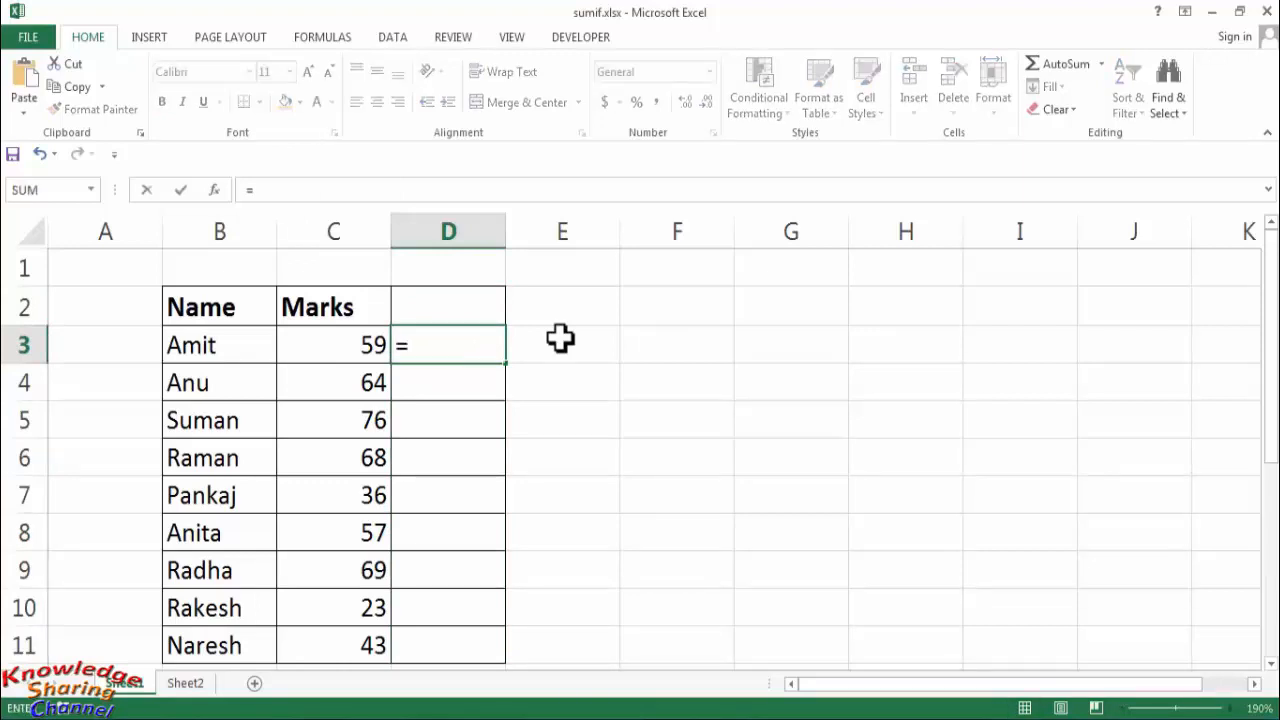
pyautogui.write('if')
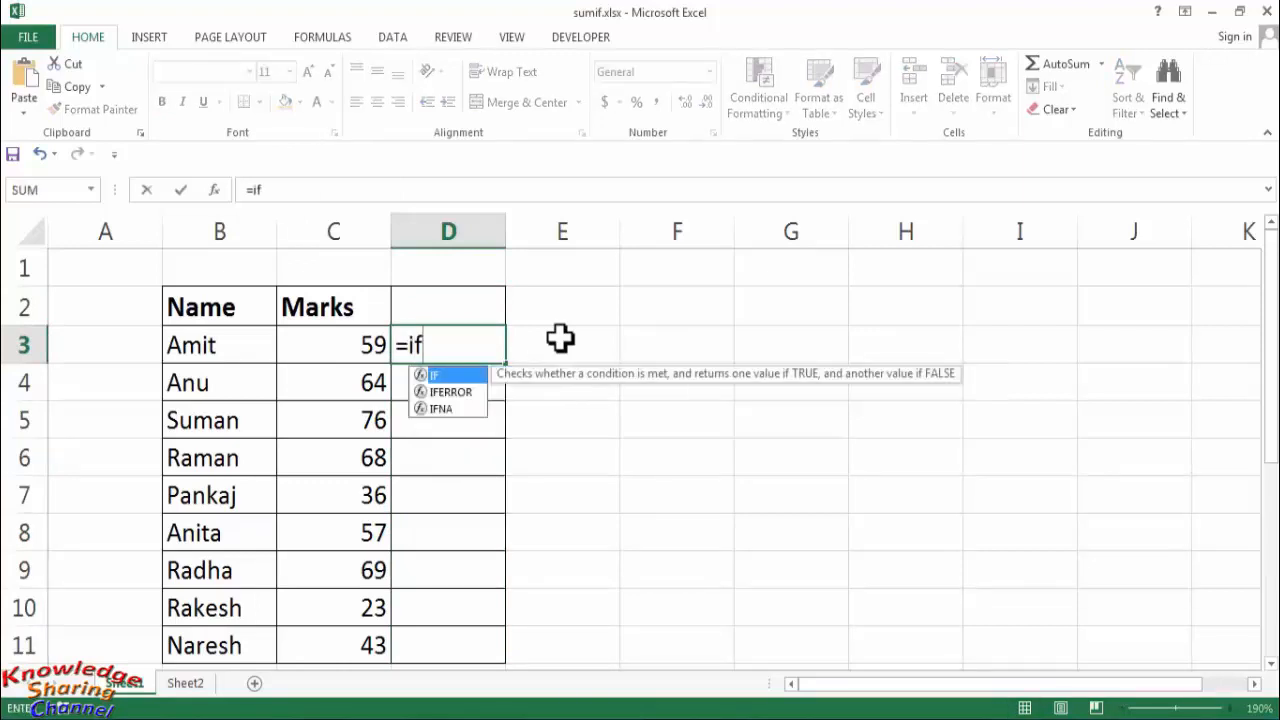
pyautogui.write('(')
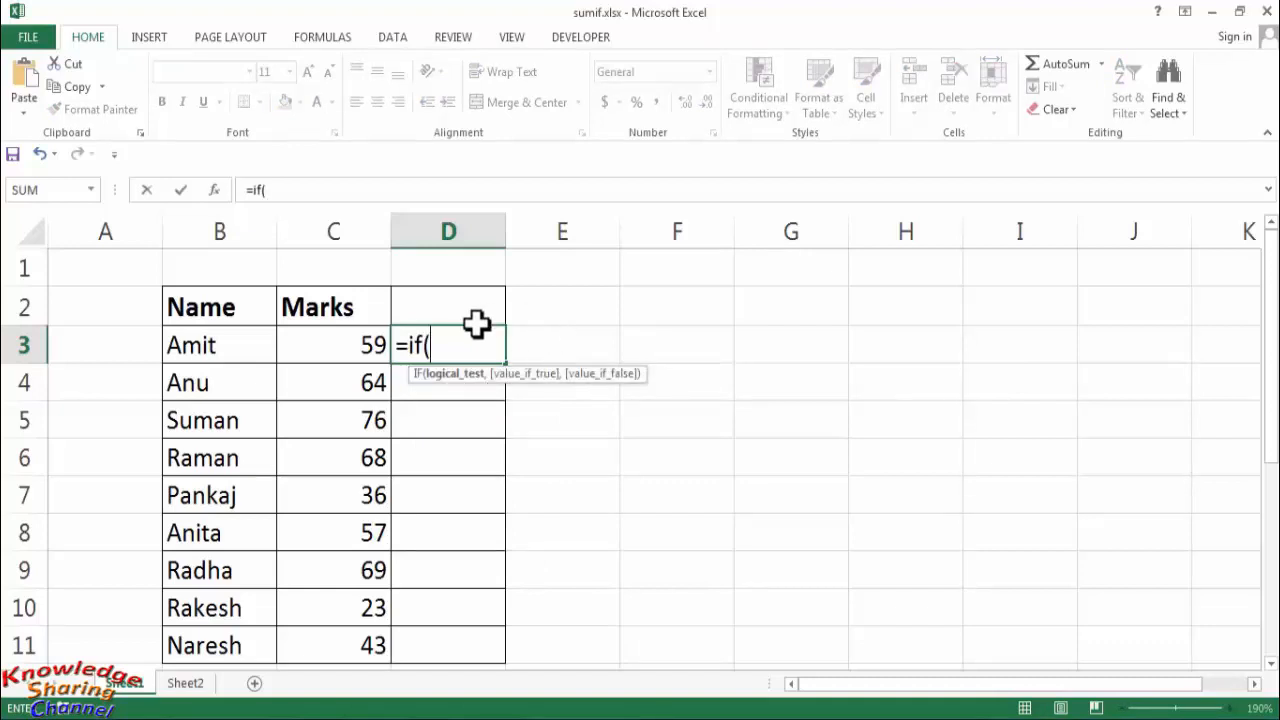
pyautogui.click(341, 342)
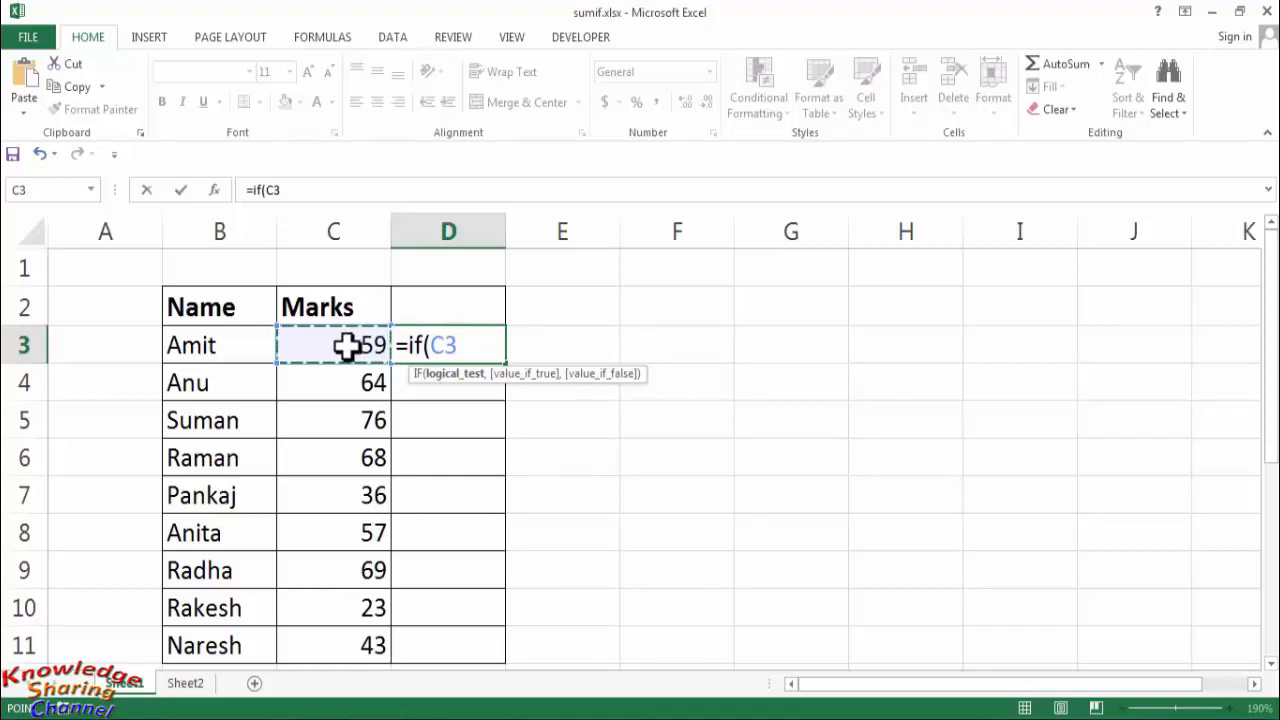
pyautogui.write('<')
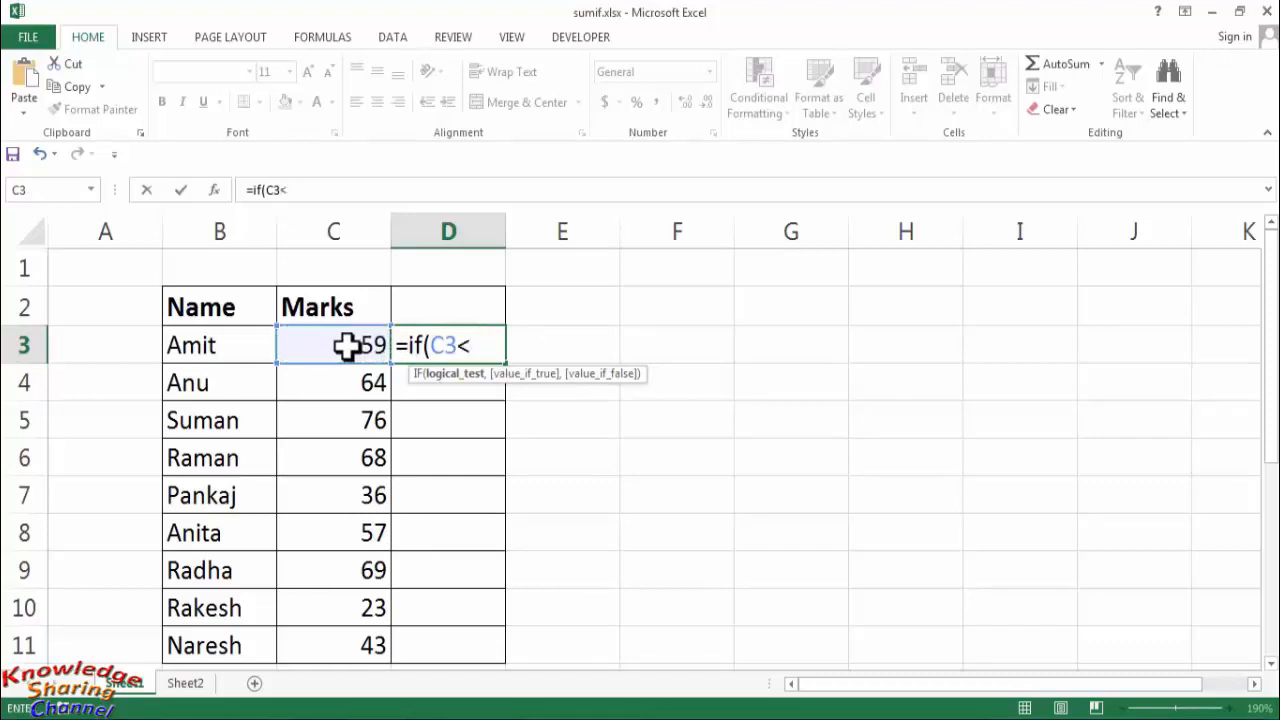
pyautogui.write('40,')
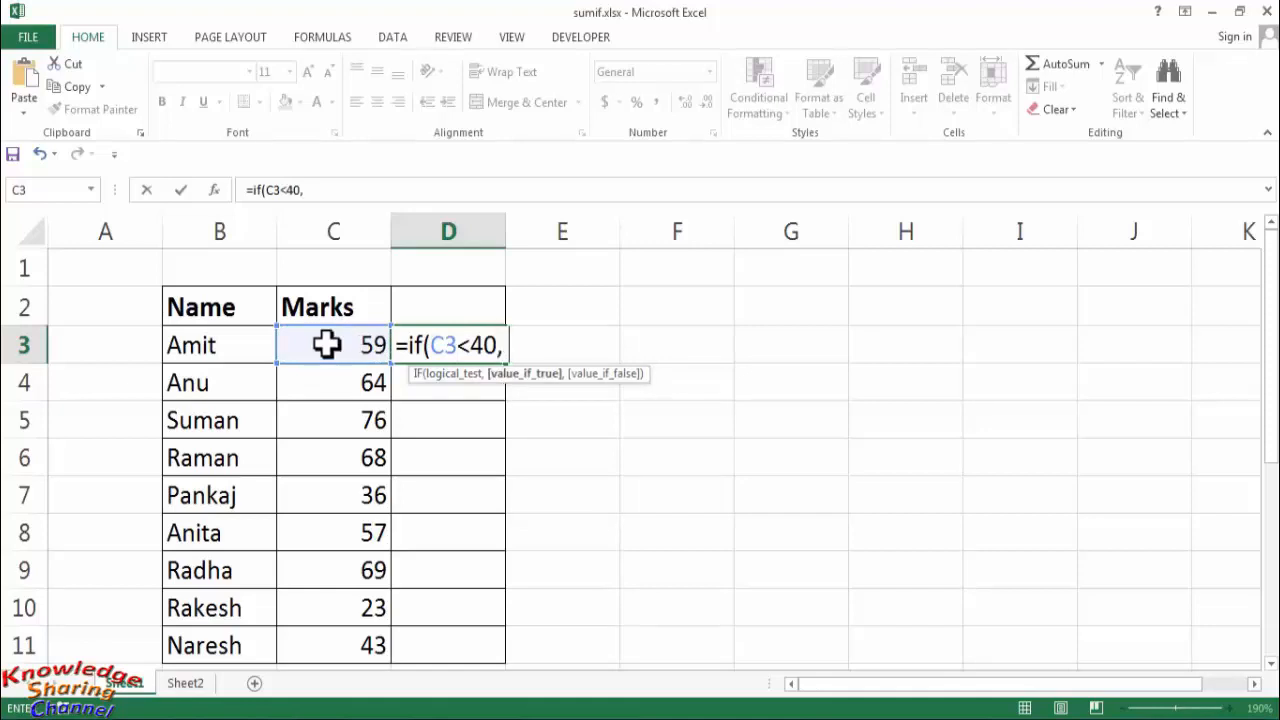
pyautogui.click(211, 345)
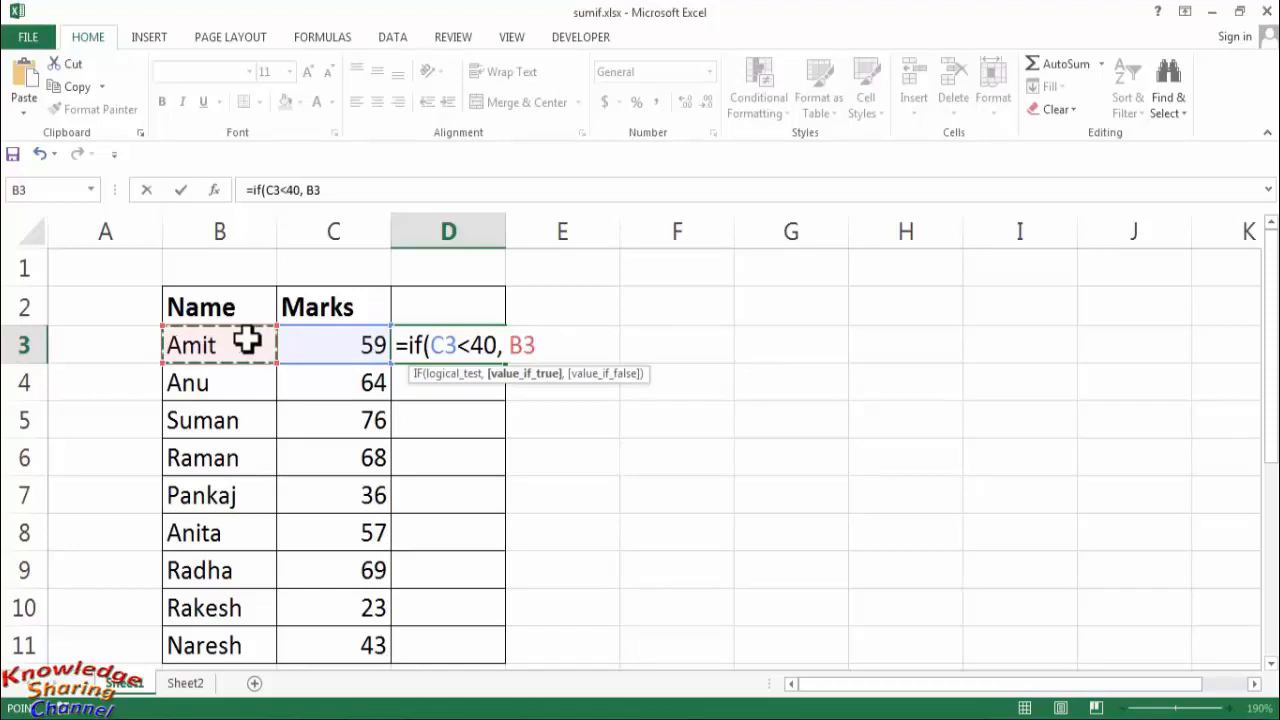
pyautogui.write(',')
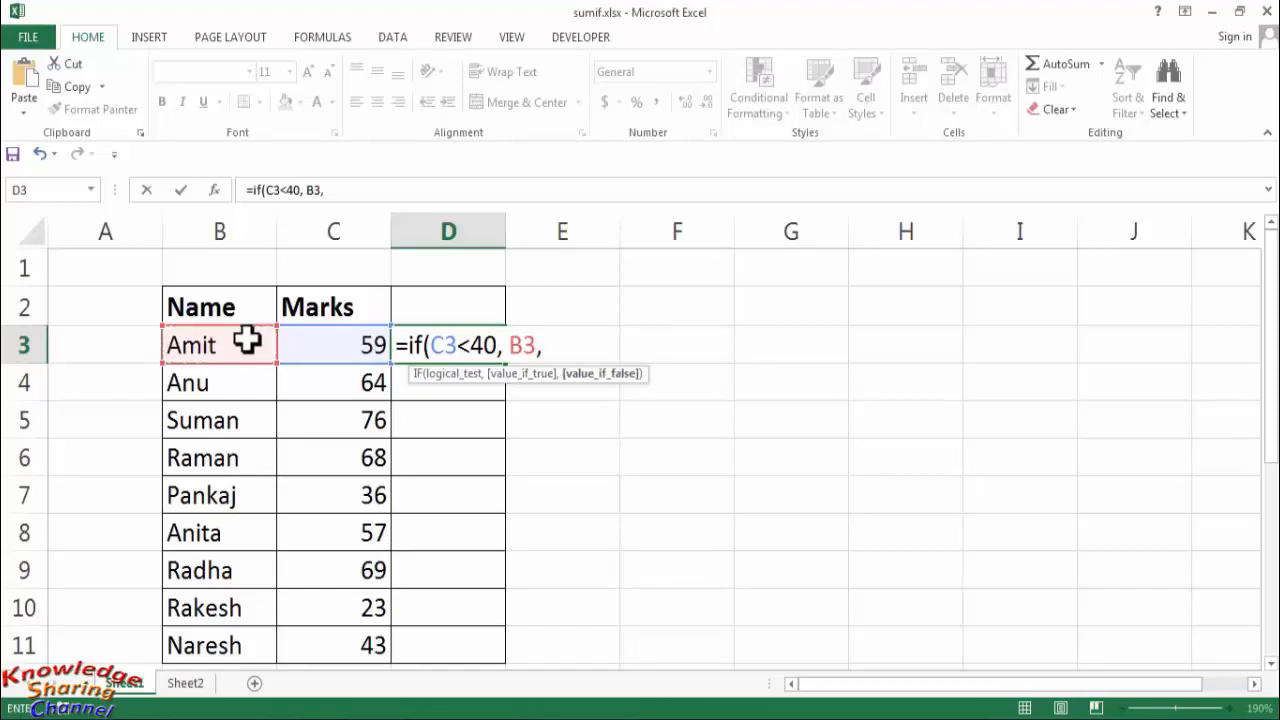
pyautogui.write(' "")')
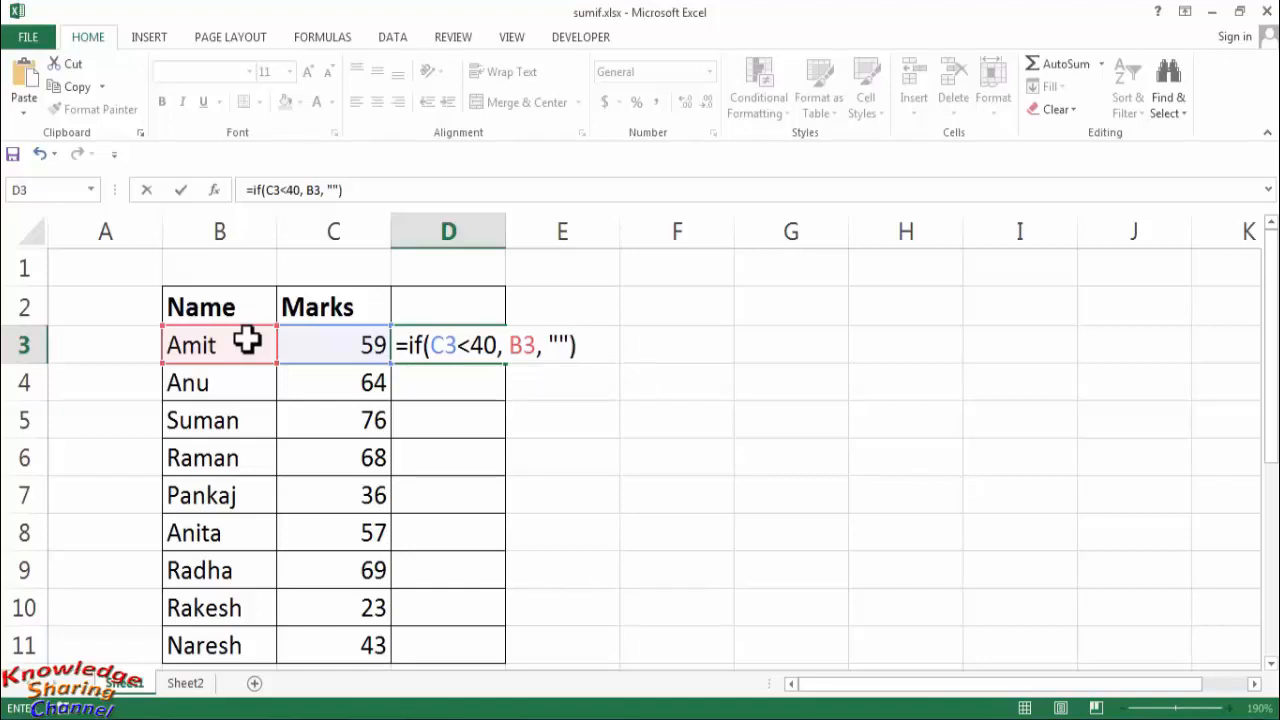
pyautogui.press('Return')
# Step: Fill the name-returning IF formula from D3 down to D11
pyautogui.press('Return')
pyautogui.press('Up')
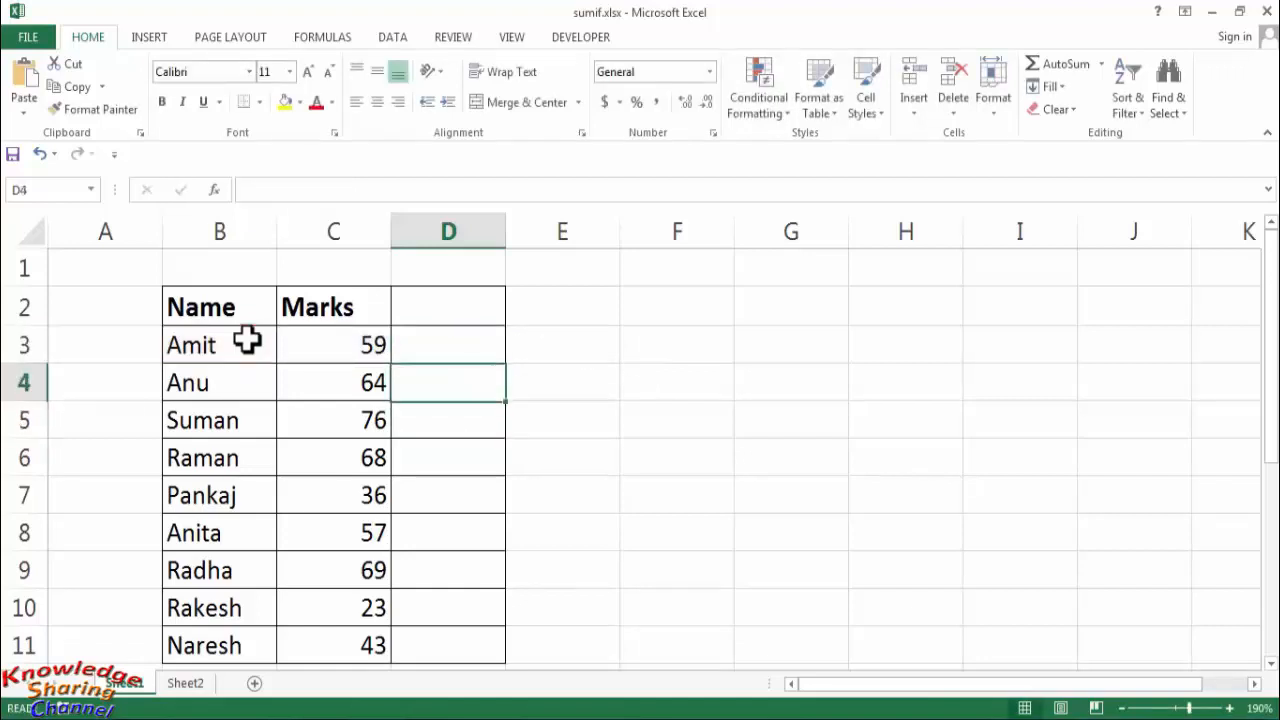
pyautogui.click(483, 338)
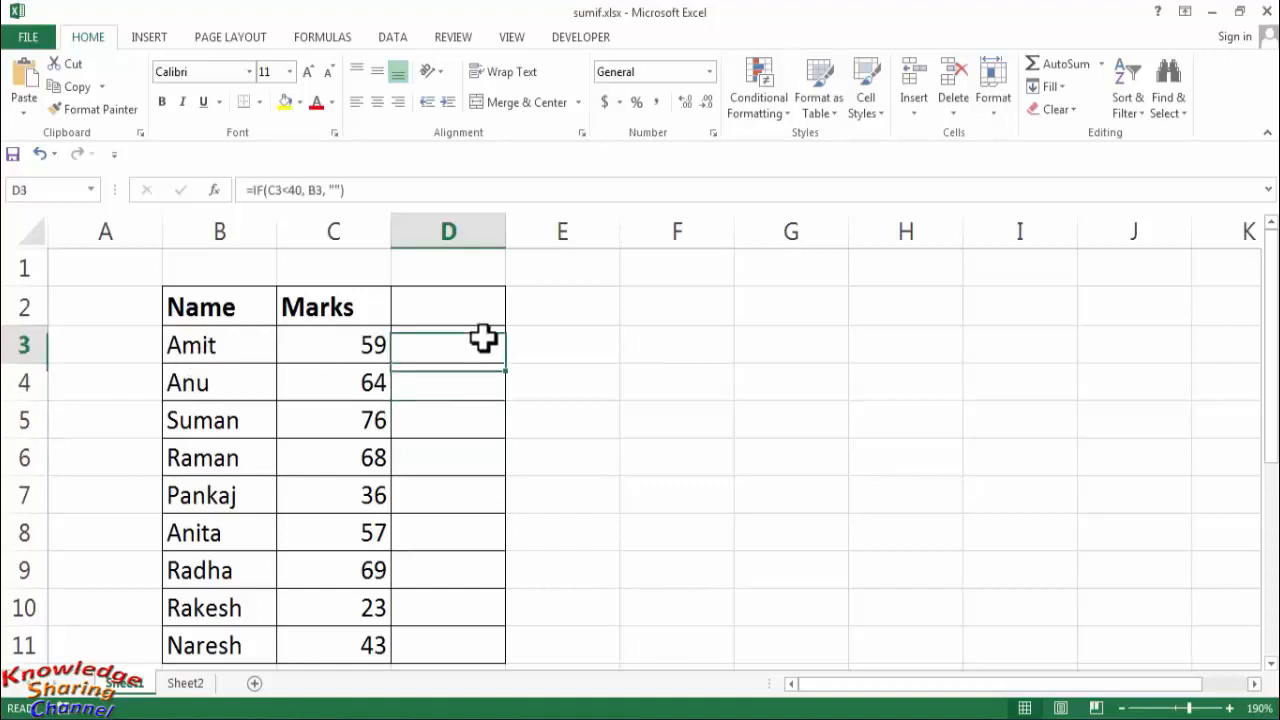
pyautogui.moveTo(504, 364); pyautogui.dragTo(488, 664)
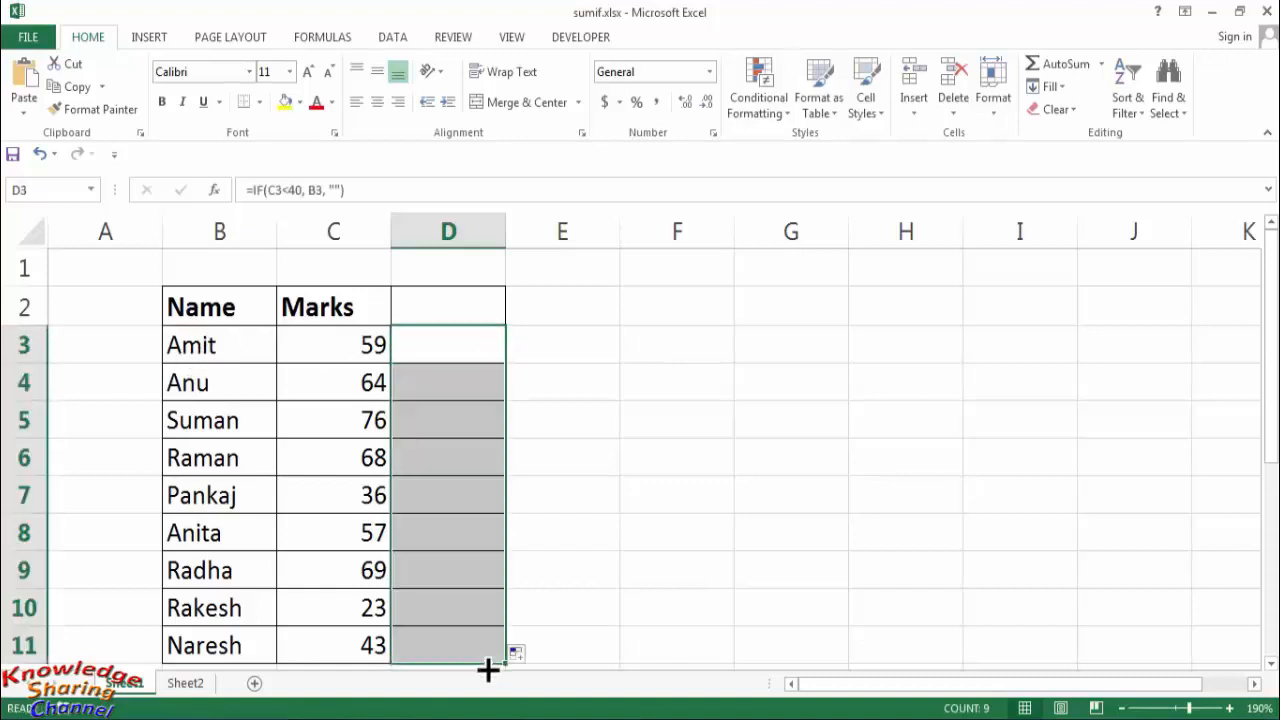